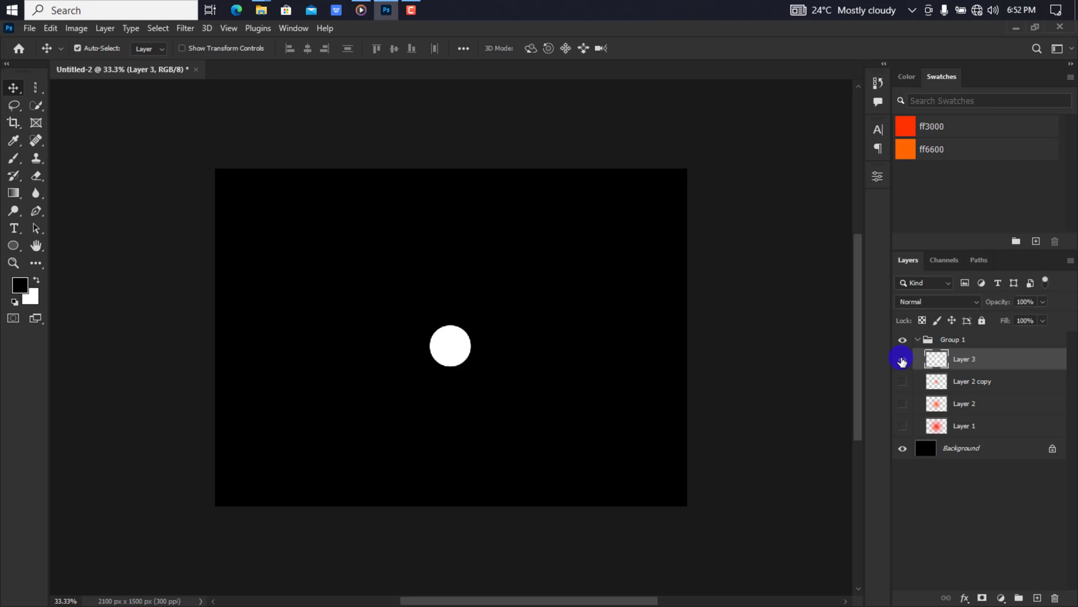
# Turn on Layer 2 copy, Layer 2 and Layer 1 to preview the finished sun glow.
pyautogui.click(902, 382)
pyautogui.click(903, 404)
pyautogui.click(903, 426)
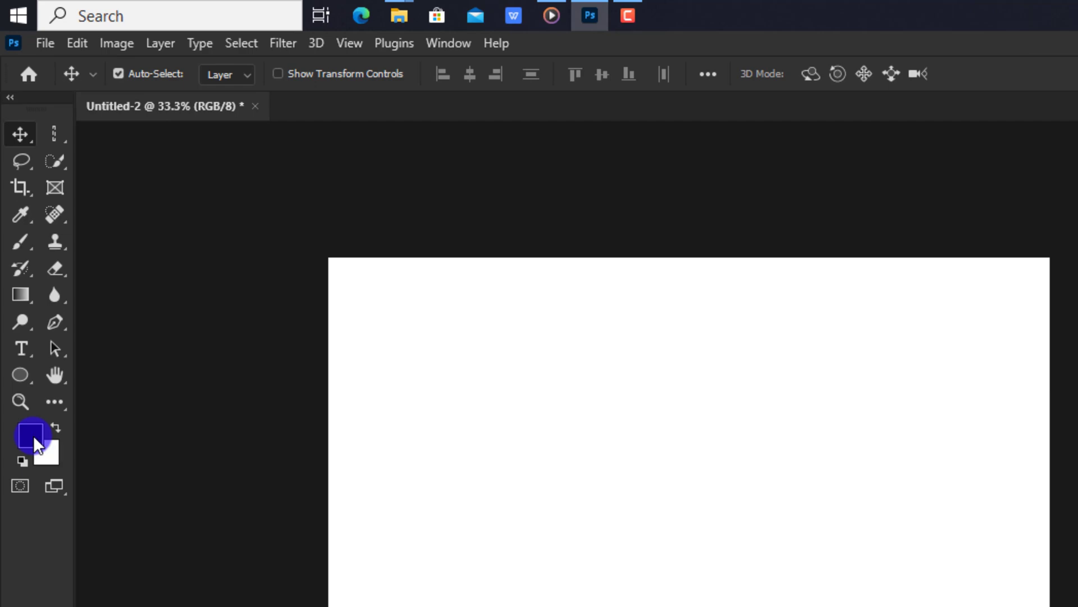
# Swap the colour chips to a black foreground and fill the 2100 × 1500 px canvas black.
pyautogui.click(55, 427)
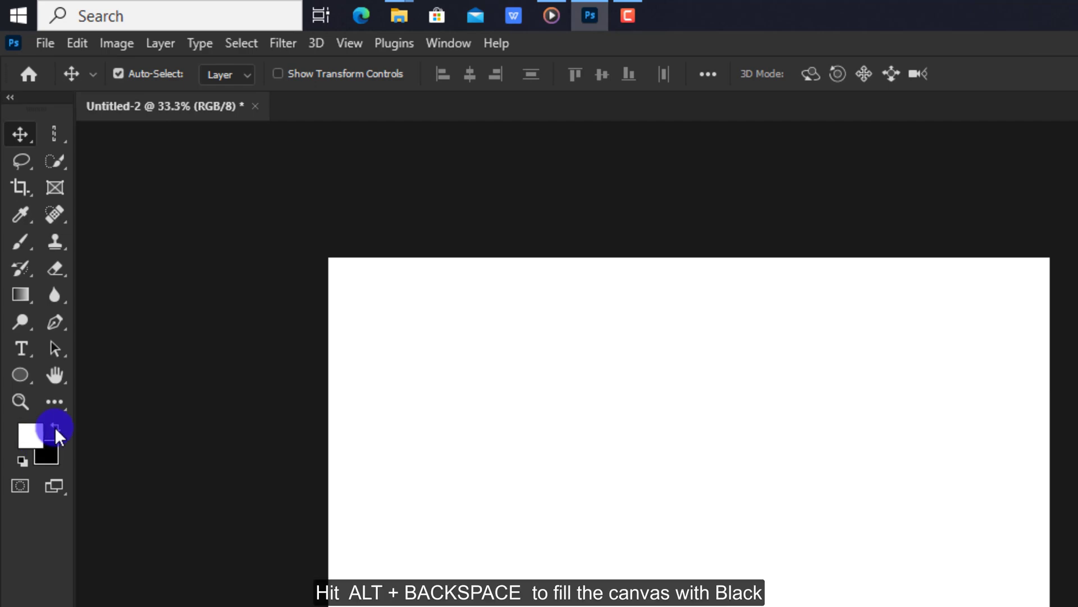
pyautogui.click(55, 427)
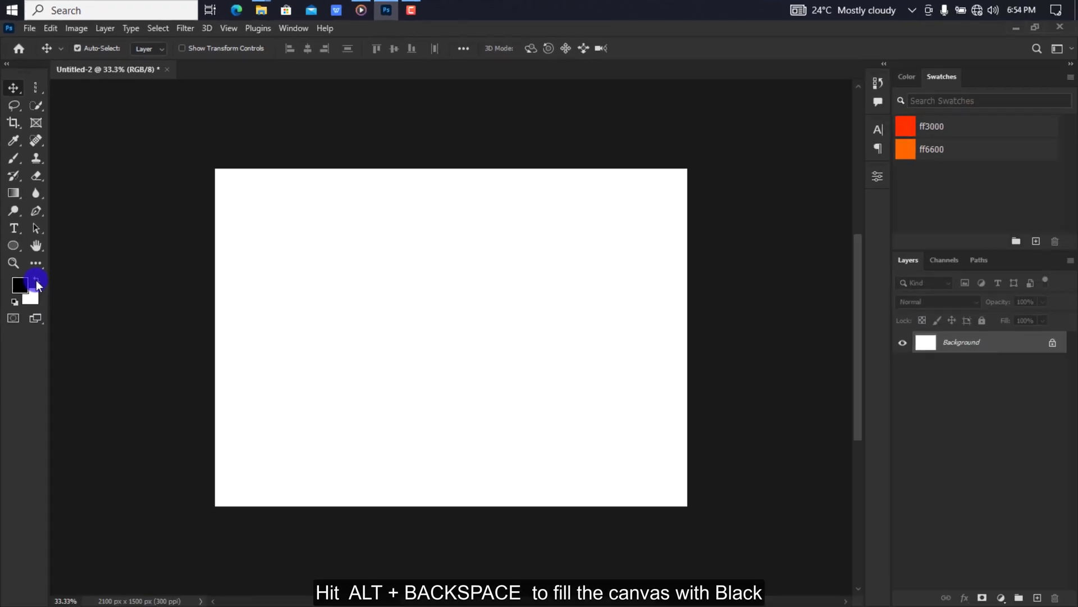
pyautogui.hotkey('alt', 'BackSpace')
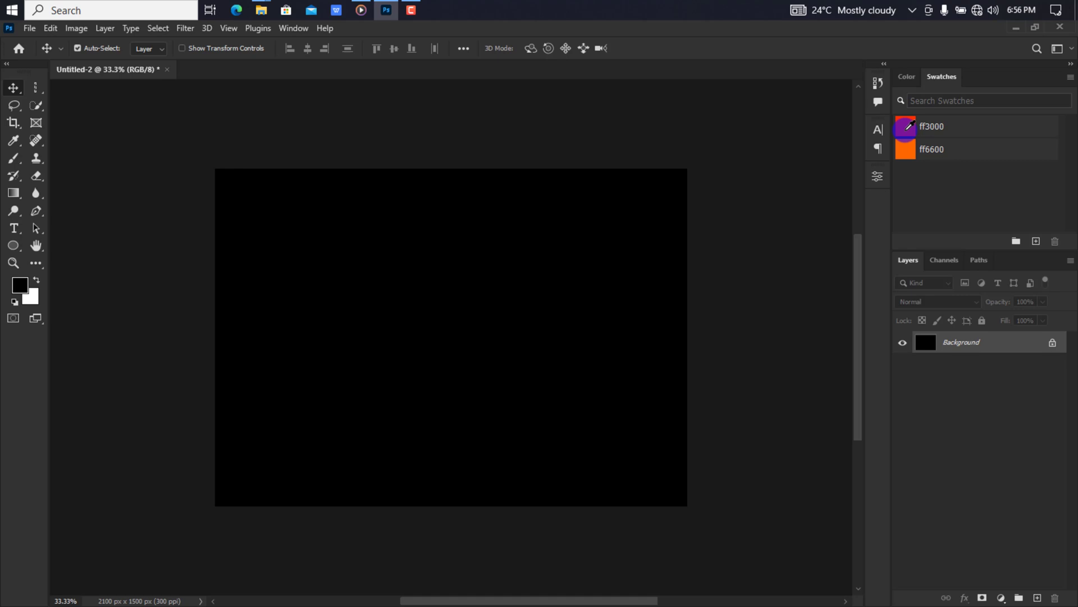
# Pick the ff3000 red swatch as foreground colour, verifying its hex in the Color Picker.
pyautogui.click(905, 129)
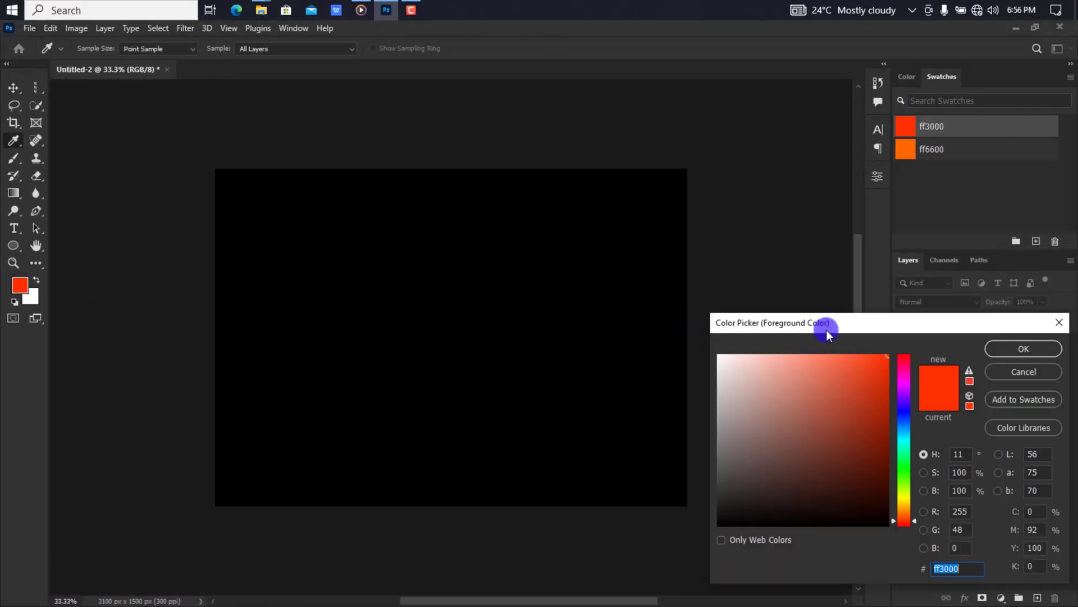
pyautogui.moveTo(842, 323); pyautogui.dragTo(193, 318)
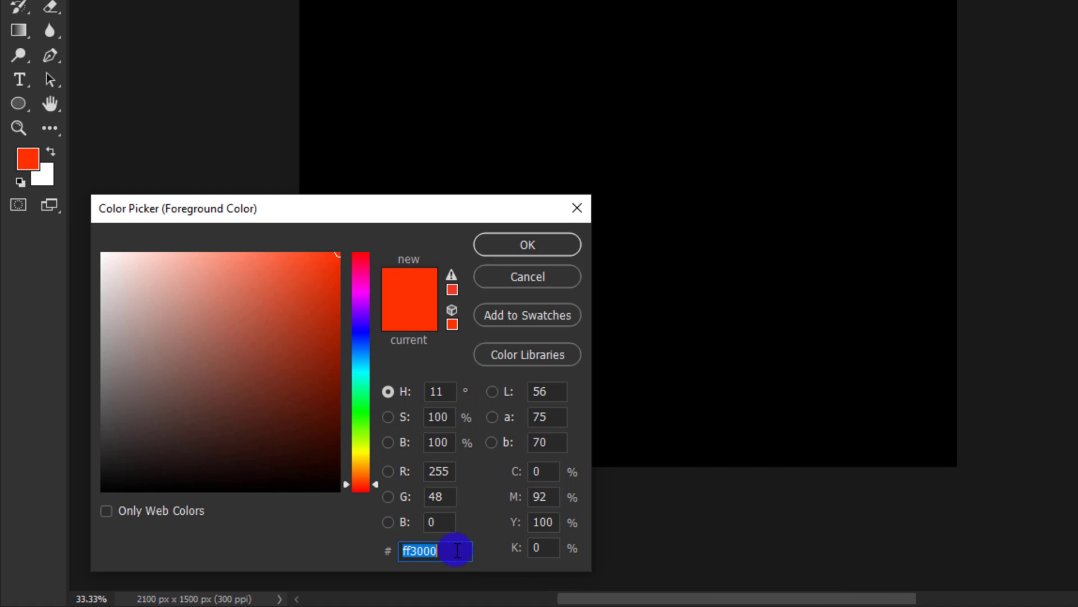
pyautogui.click(359, 558)
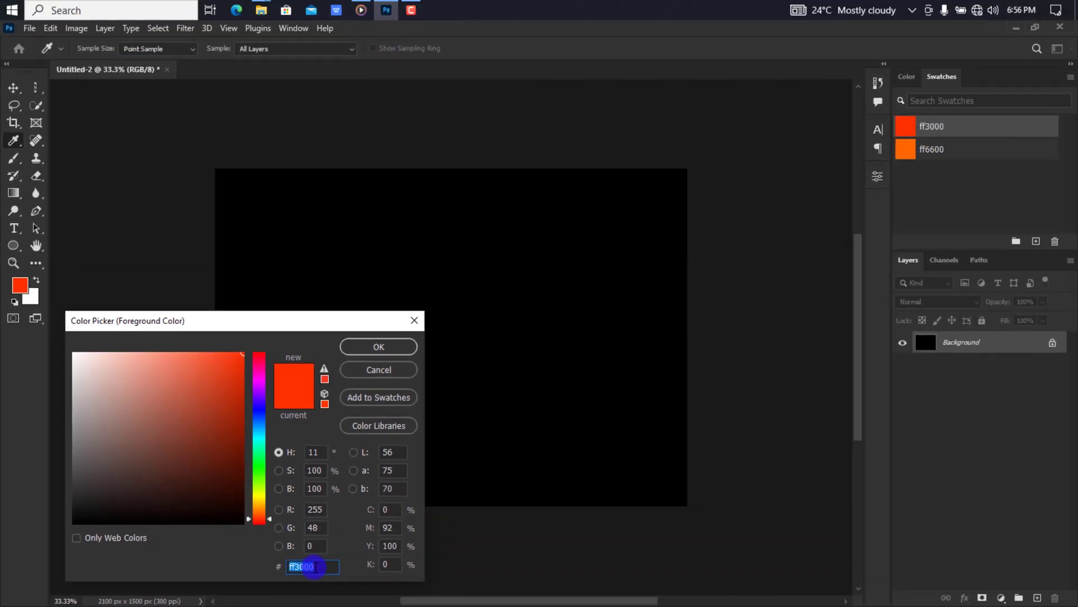
pyautogui.click(378, 345)
pyautogui.press('v')
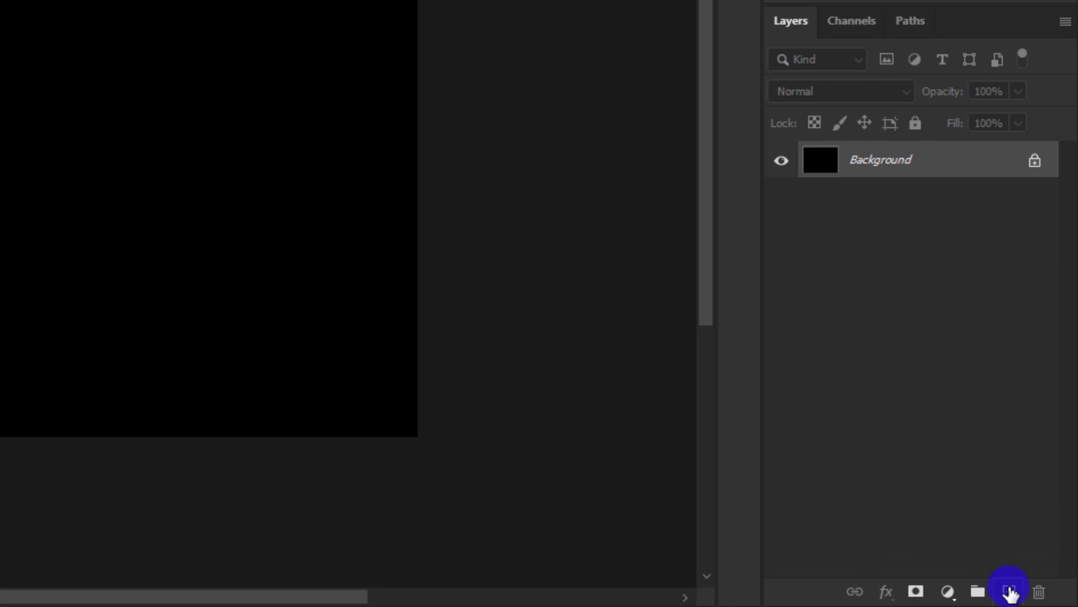
# Add an empty Layer 1 and set up a soft 0%-hardness round brush at about 947 px.
pyautogui.click(1036, 598)
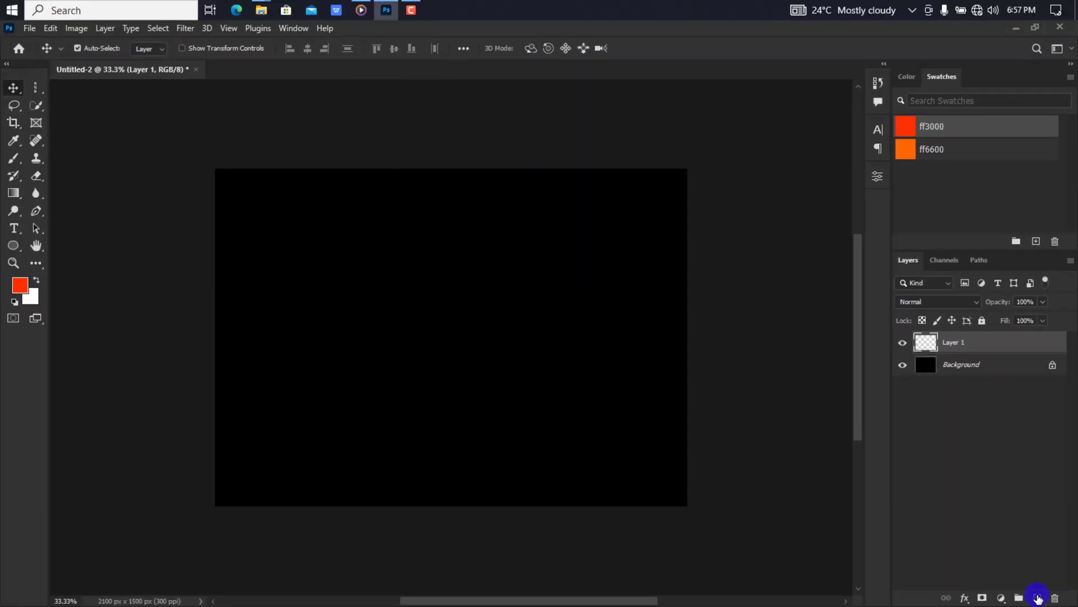
pyautogui.click(13, 157)
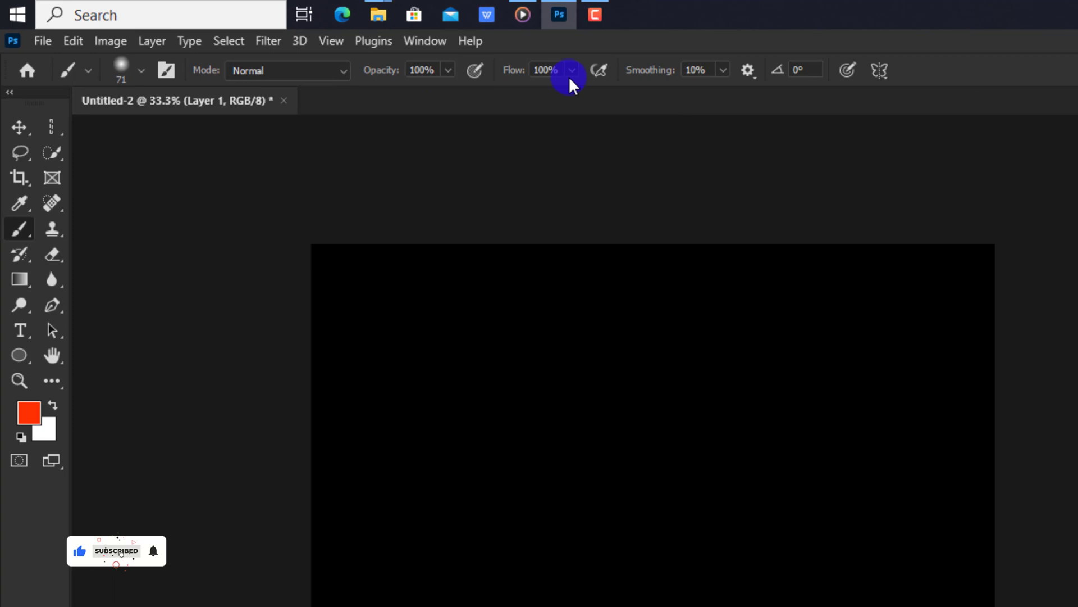
pyautogui.click(142, 71)
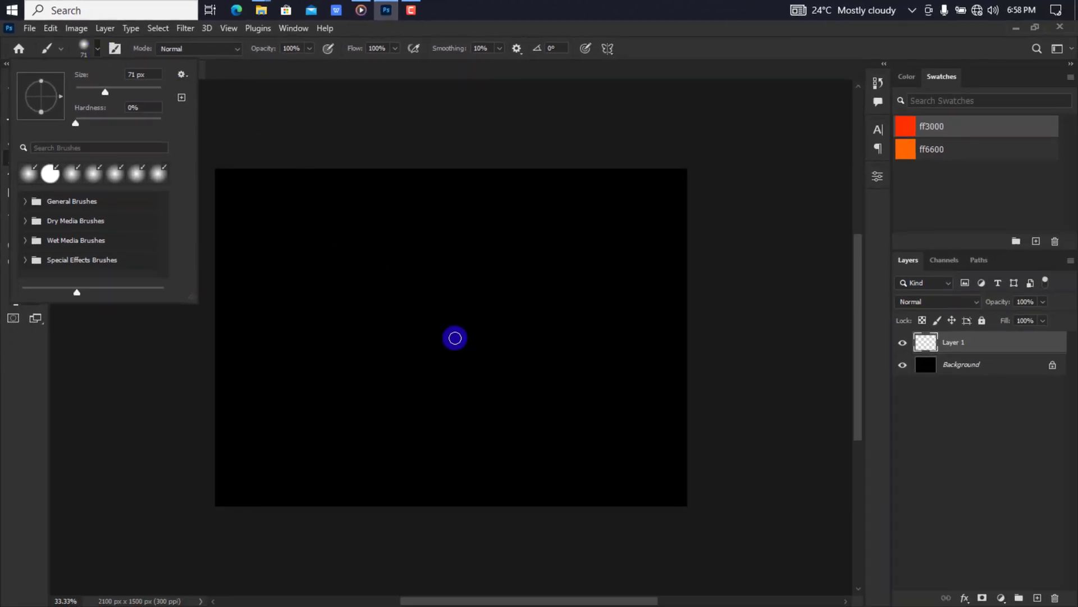
pyautogui.click(455, 338)
pyautogui.moveTo(455, 338)
pyautogui.mouseDown()
pyautogui.moveTo(551, 317)
pyautogui.moveTo(538, 318)
pyautogui.mouseUp()
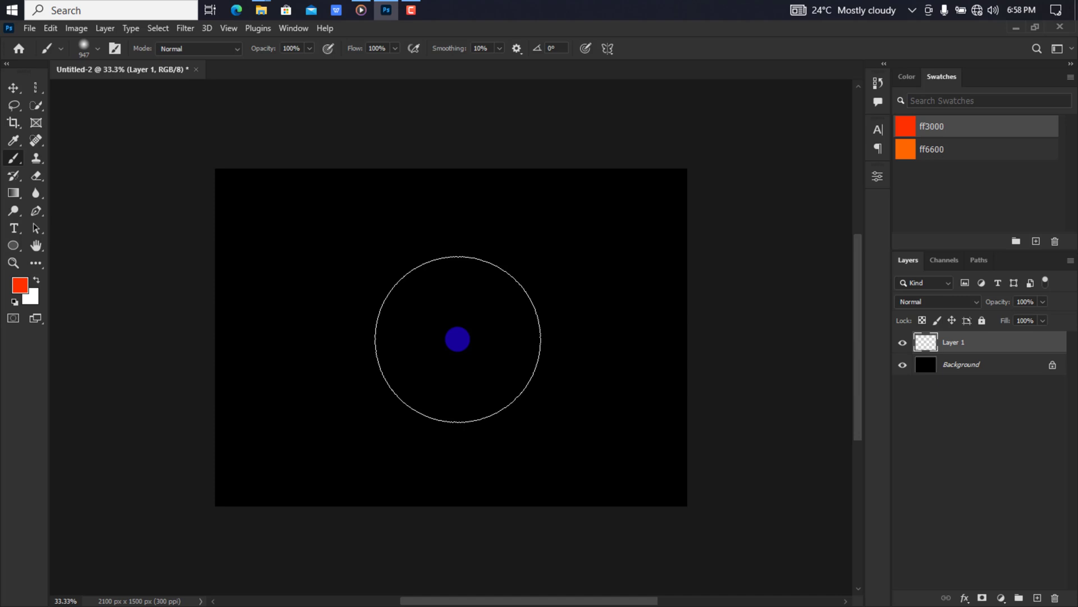
# Paint one soft ff3000 red glow at the centre of Layer 1, undoing stray dabs and moves.
pyautogui.click(458, 339)
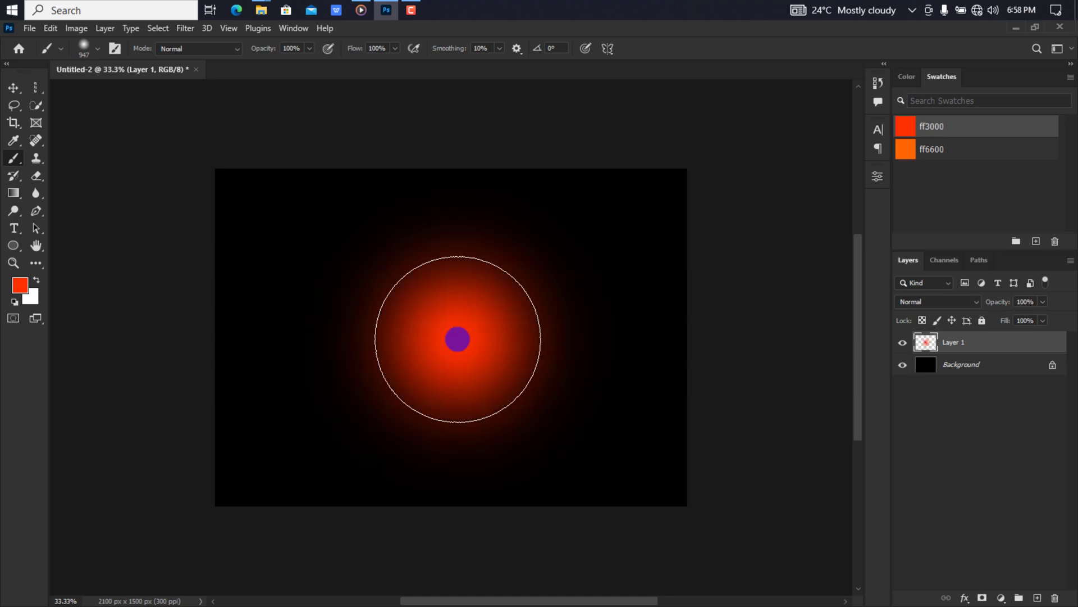
pyautogui.click(457, 343)
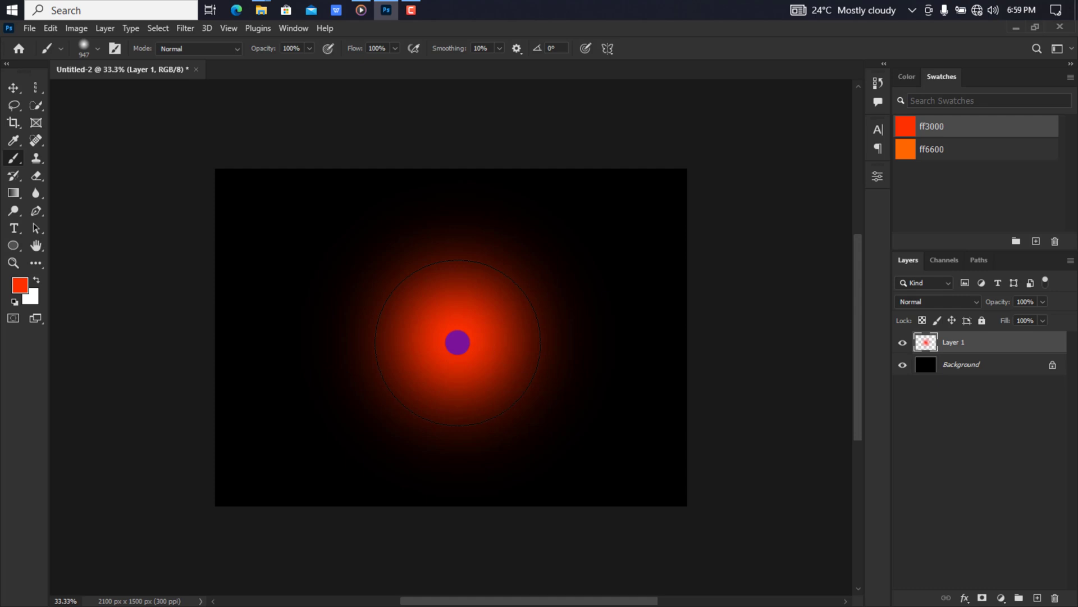
pyautogui.hotkey('ctrl', 'z')
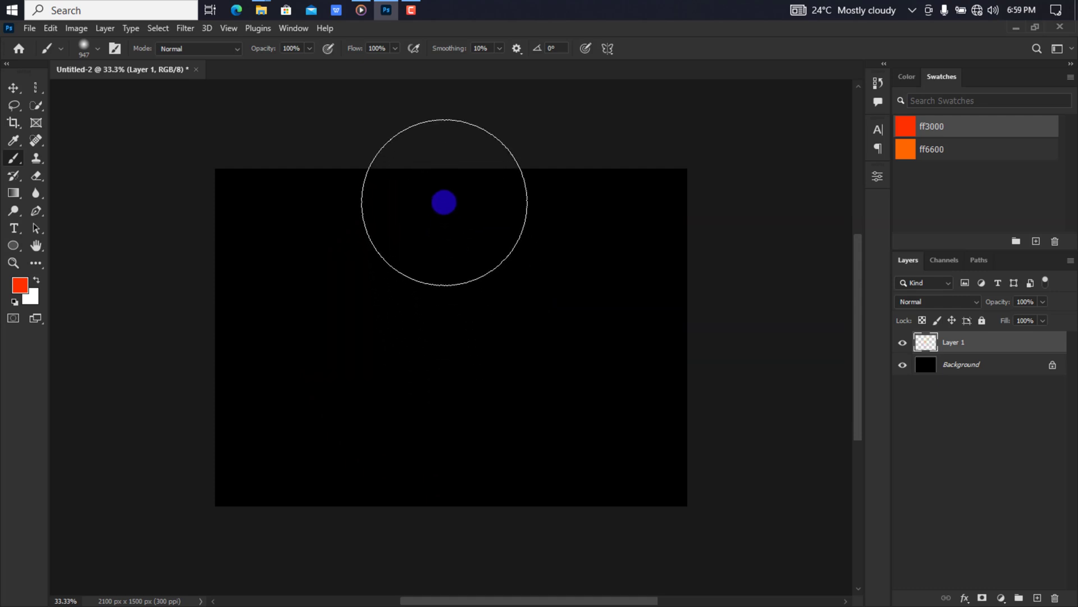
pyautogui.click(444, 205)
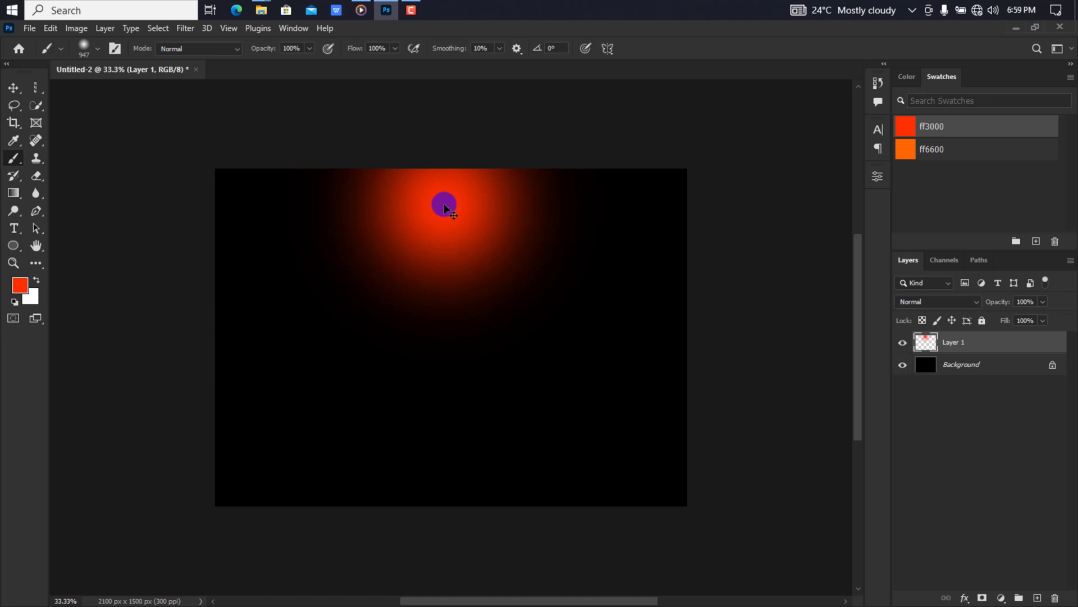
pyautogui.moveTo(444, 204); pyautogui.dragTo(448, 293)
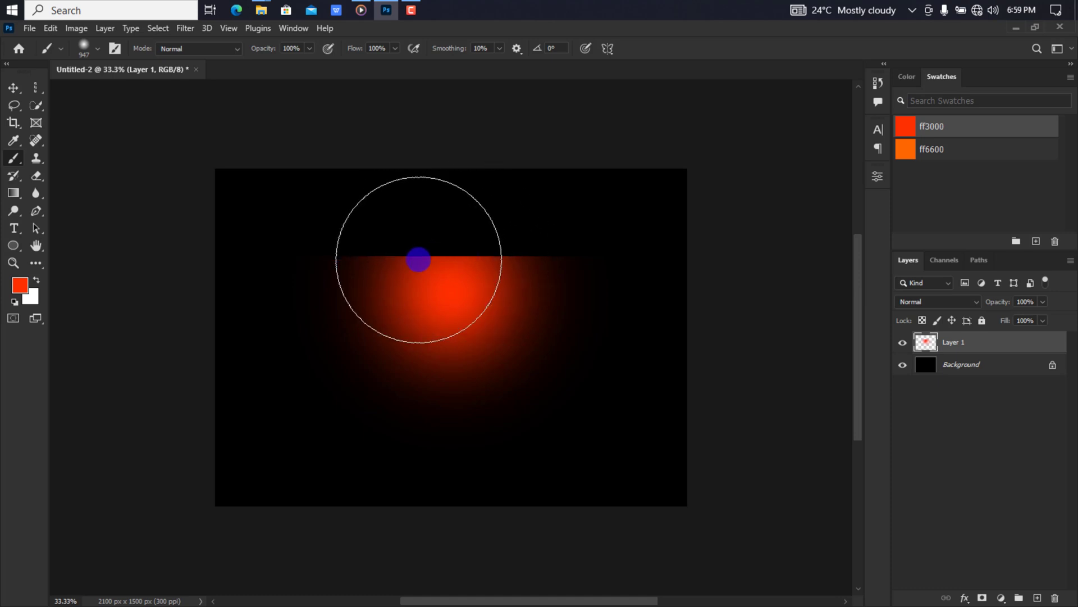
pyautogui.hotkey('ctrl', 'z')
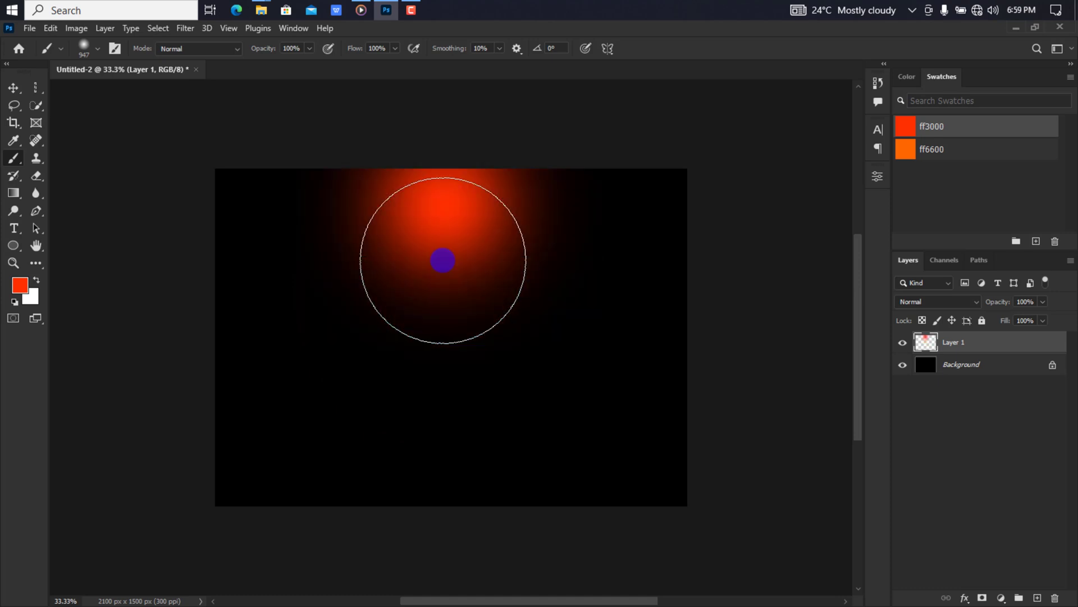
pyautogui.hotkey('ctrl', 'z')
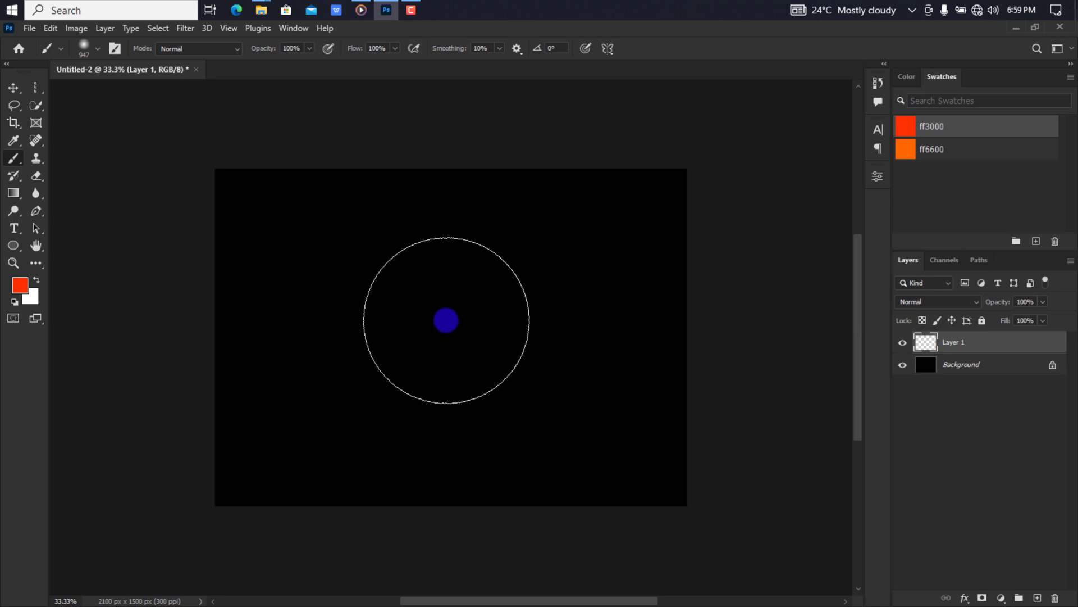
pyautogui.click(455, 334)
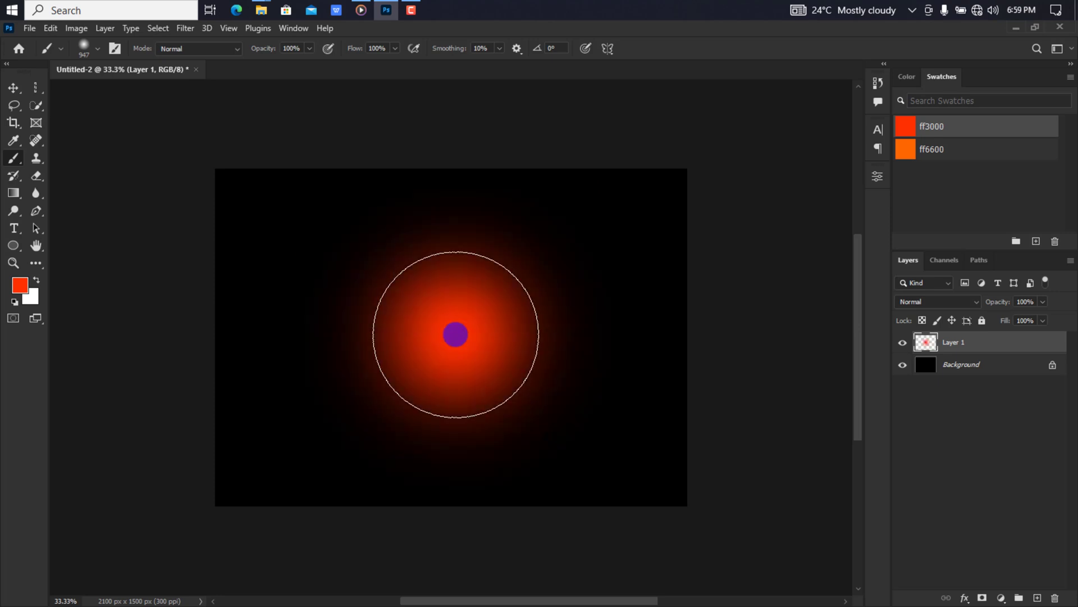
# Free Transform the red glow up to about 133.73% around its centre and commit.
pyautogui.hotkey('ctrl', 't')
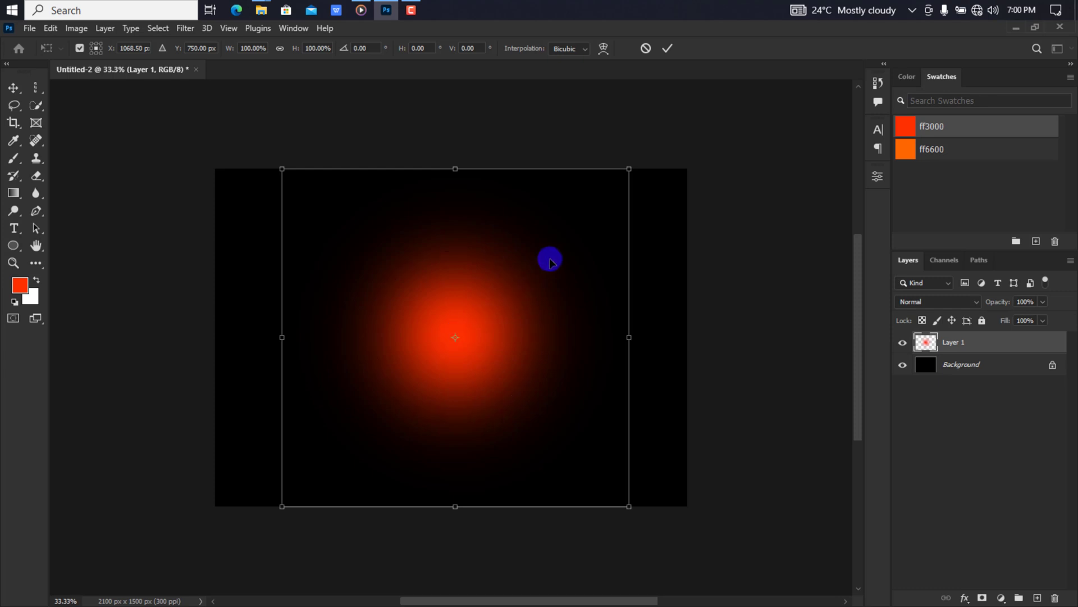
pyautogui.moveTo(630, 168); pyautogui.dragTo(717, 144)
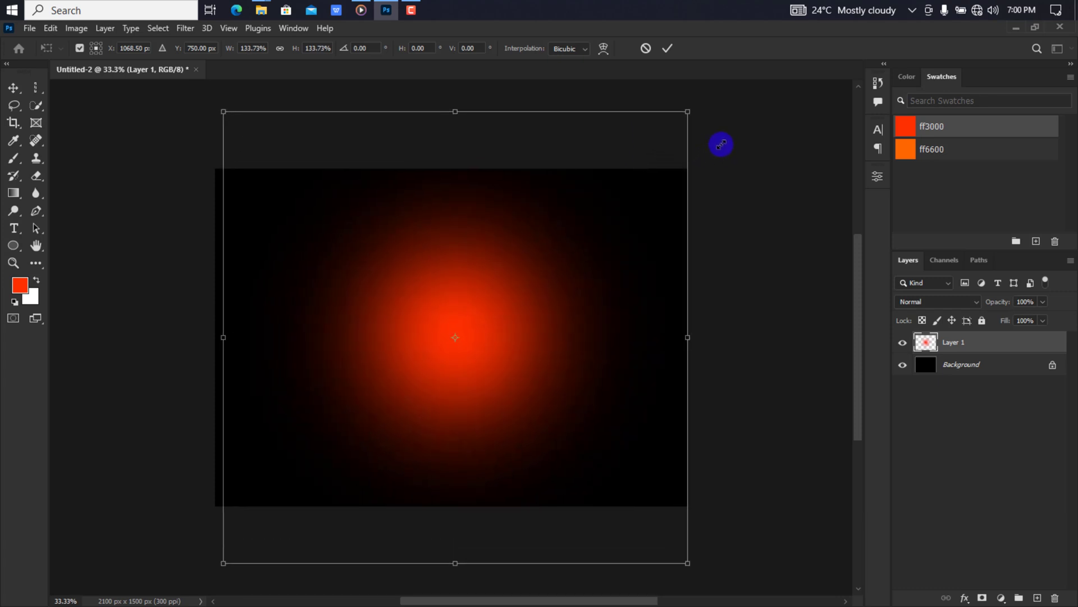
pyautogui.click(668, 48)
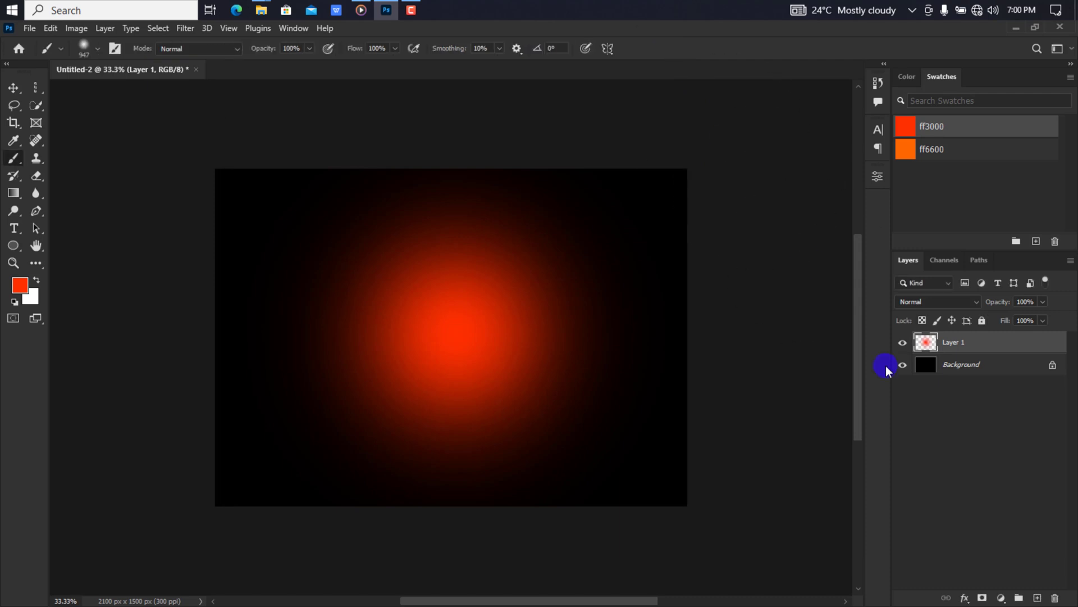
# Add Layer 2 and set the foreground colour to orange ff6600.
pyautogui.click(1037, 597)
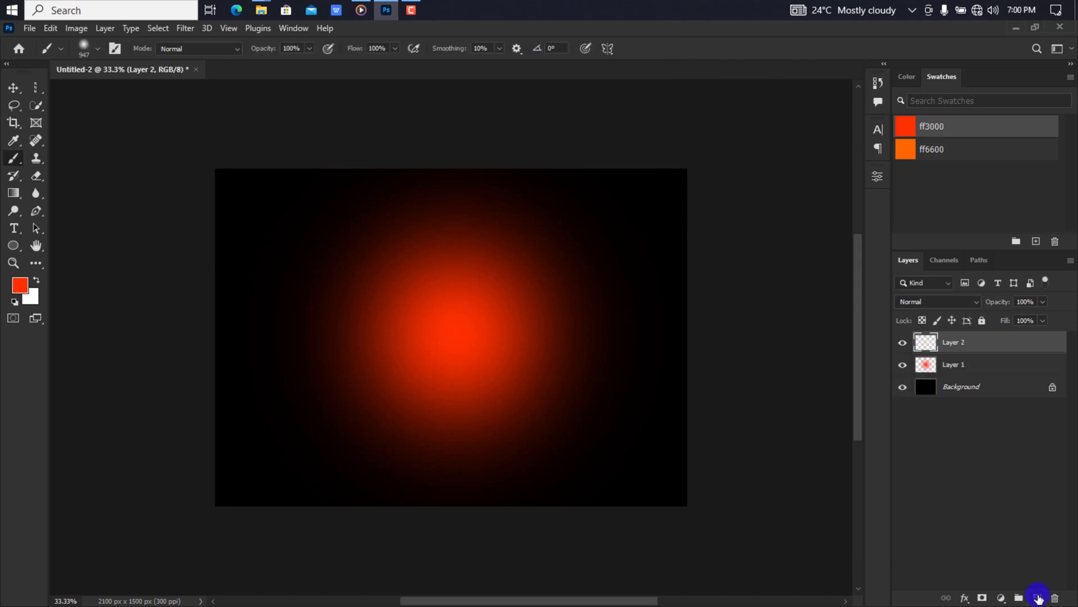
pyautogui.click(905, 150)
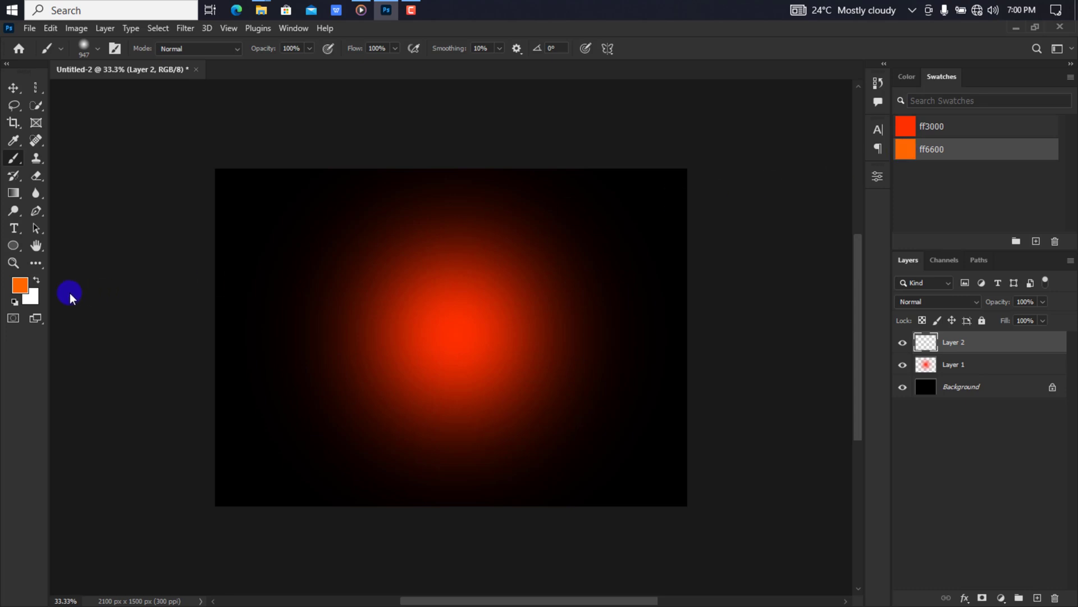
pyautogui.click(19, 285)
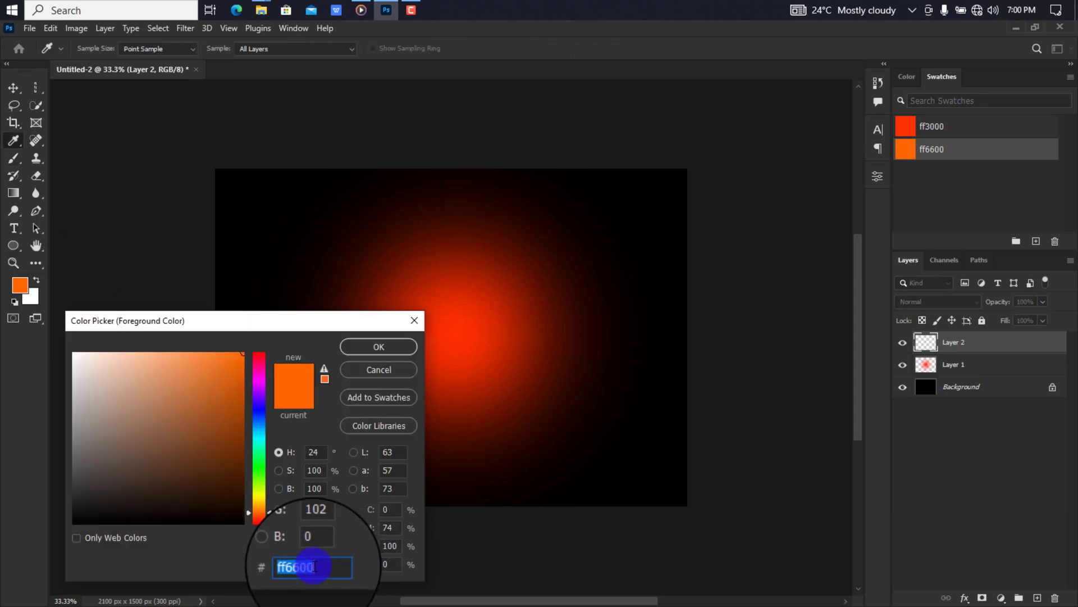
pyautogui.click(376, 347)
# Paint an orange glow at the canvas centre and shrink it slightly with Free Transform.
pyautogui.press('b')
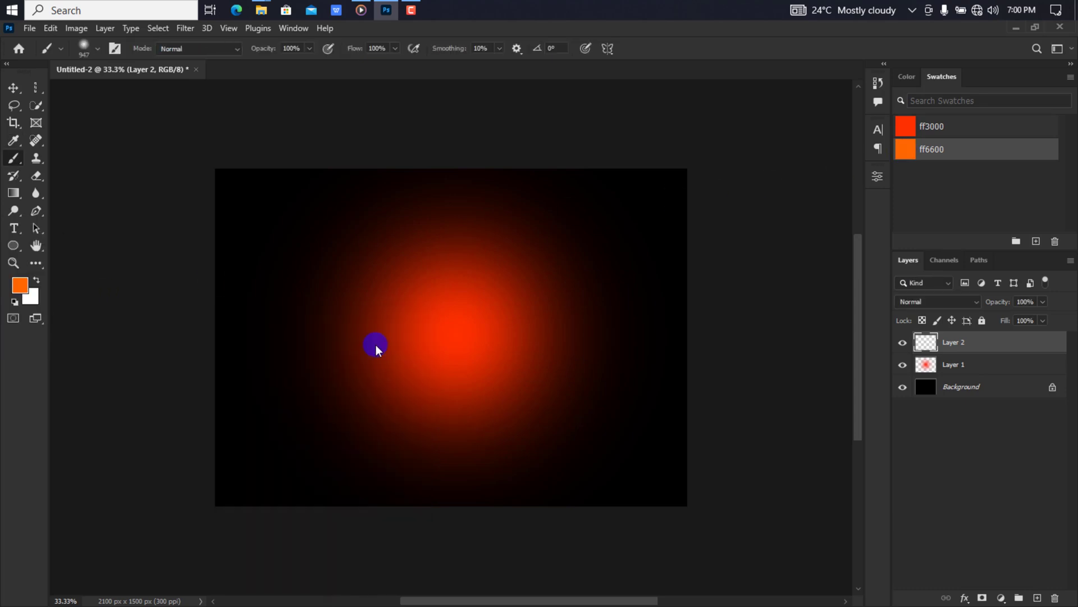
pyautogui.click(457, 344)
pyautogui.hotkey('ctrl', 't')
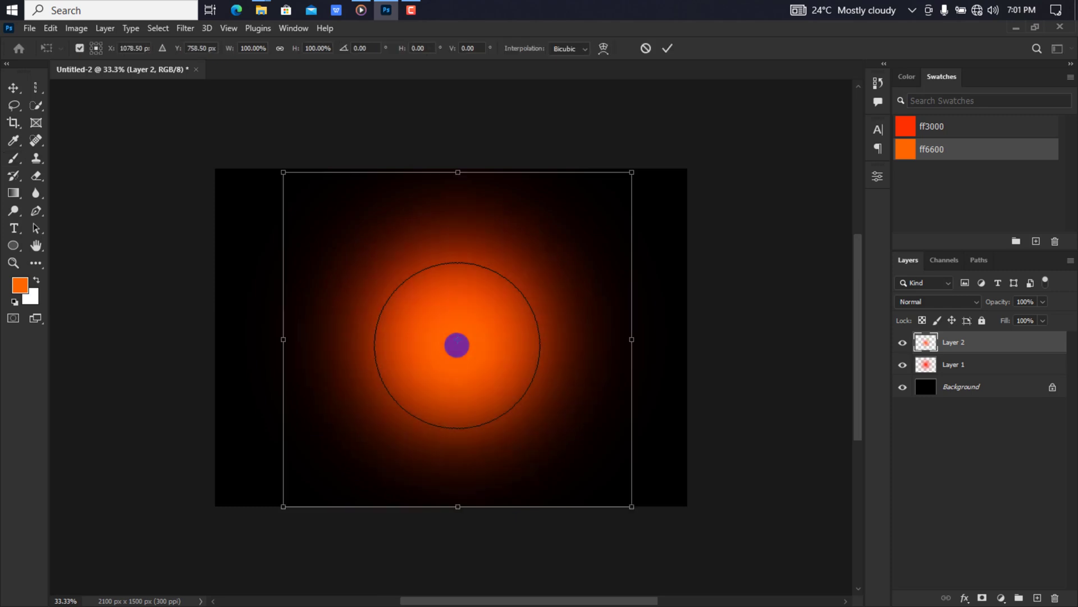
pyautogui.moveTo(631, 171); pyautogui.dragTo(620, 186)
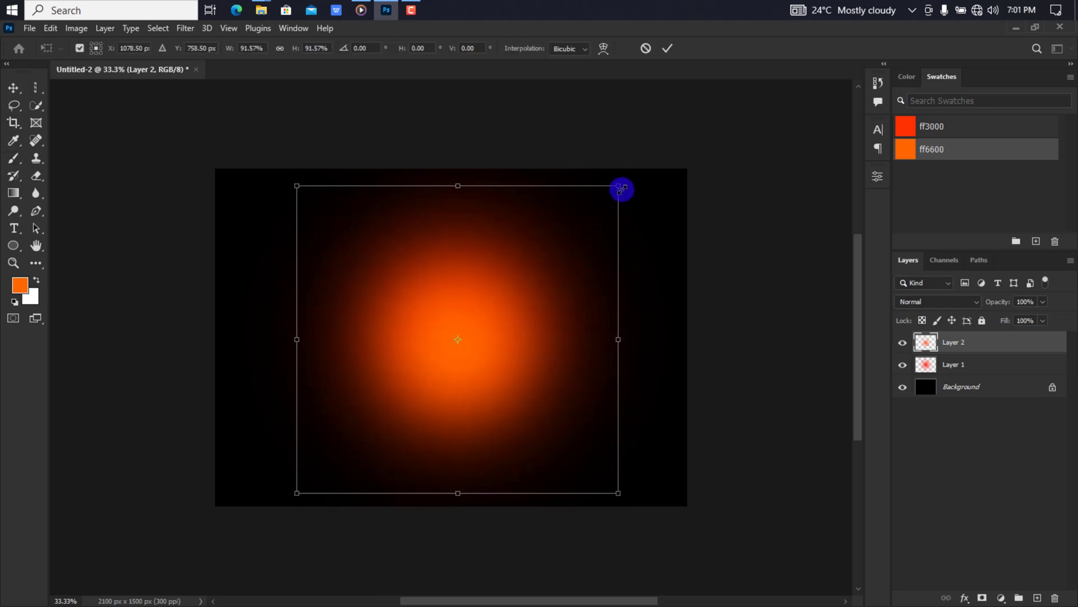
pyautogui.click(667, 48)
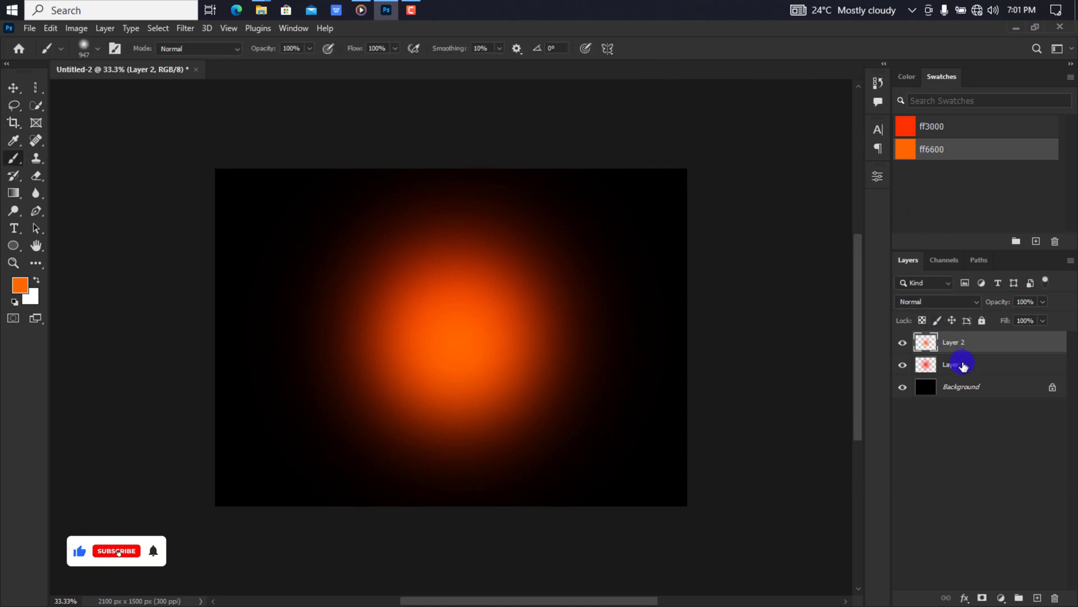
# Set Layer 1 and Layer 2 to Linear Dodge (Add) and add an empty Layer 3.
pyautogui.keyDown('ctrl'); pyautogui.click(962, 365); pyautogui.keyUp('ctrl')
pyautogui.click(943, 301)
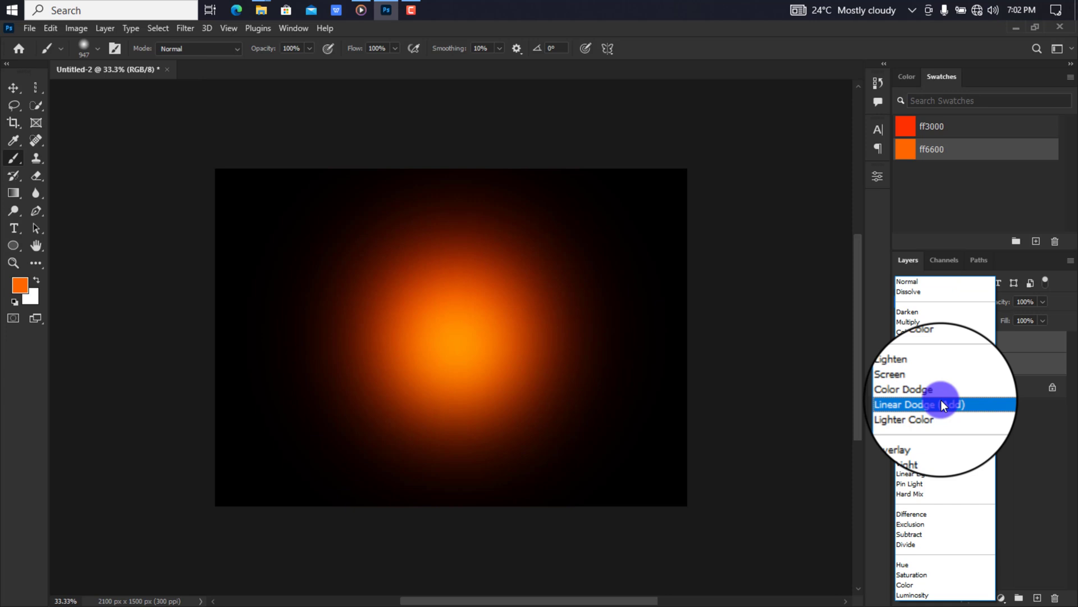
pyautogui.click(942, 402)
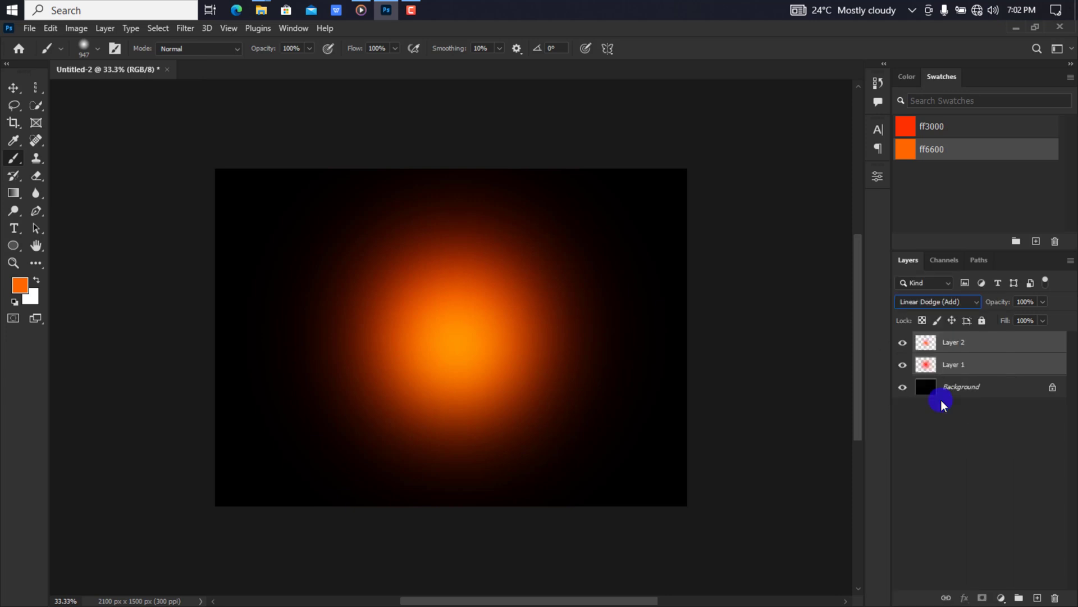
pyautogui.click(1037, 599)
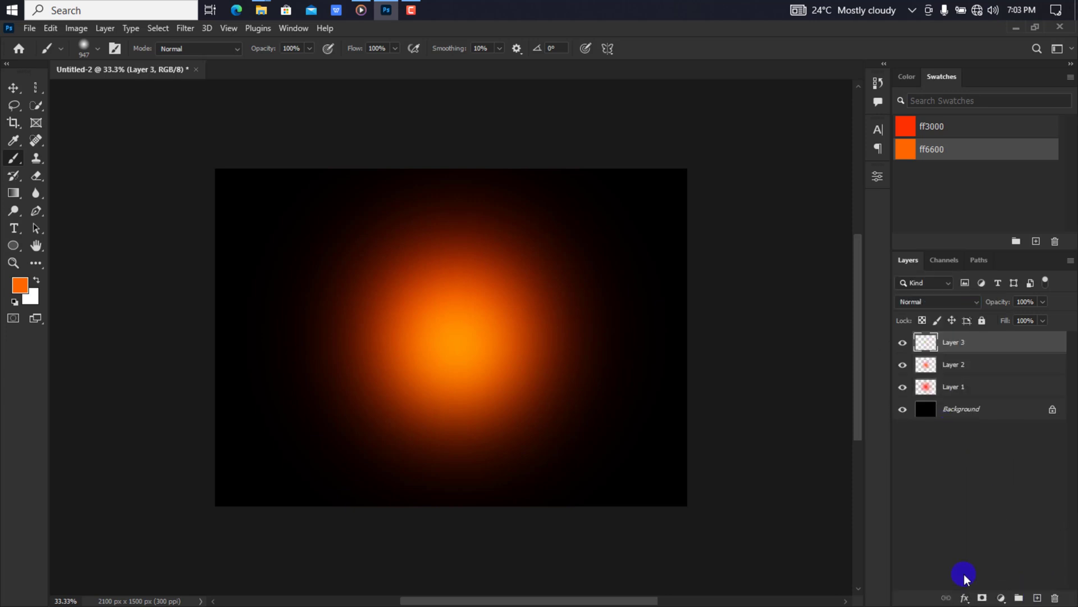
# Paint a 100%-hardness white dot at the glow's centre on Layer 3.
pyautogui.rightClick(375, 343)
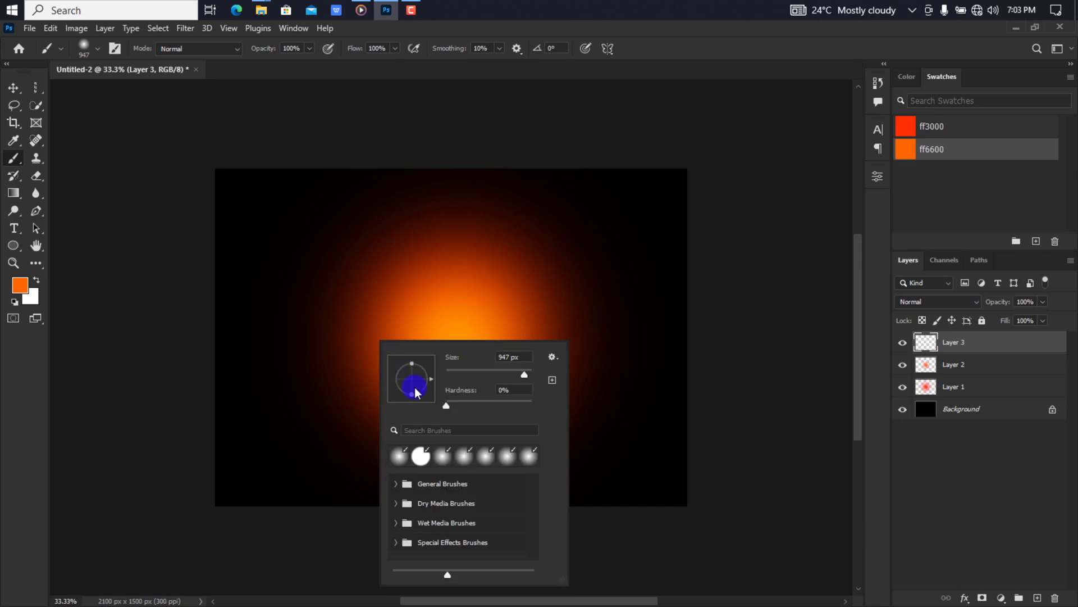
pyautogui.moveTo(446, 406); pyautogui.dragTo(543, 406)
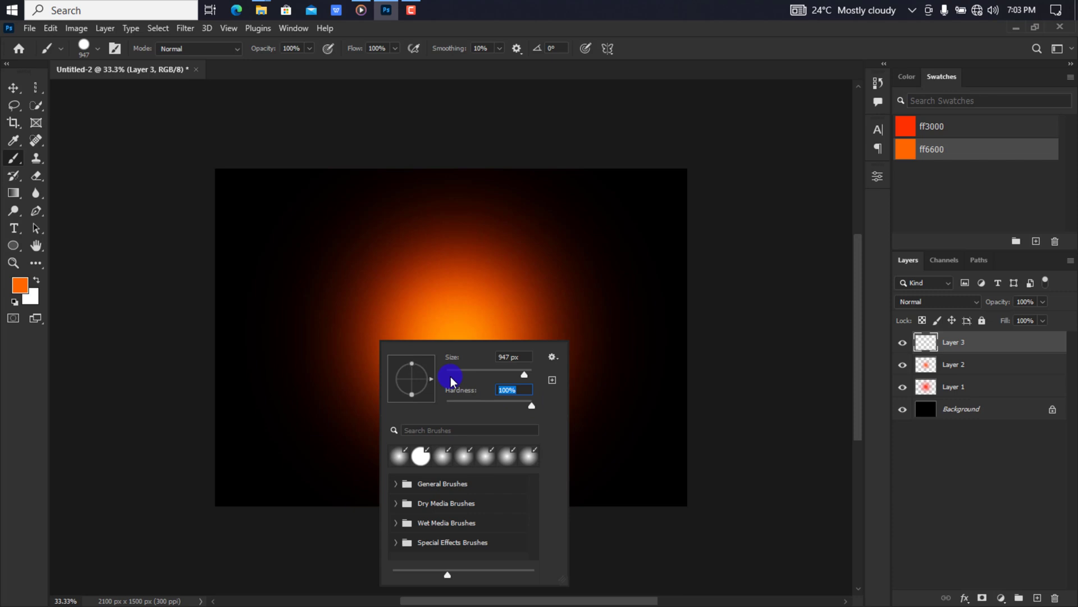
pyautogui.click(35, 278)
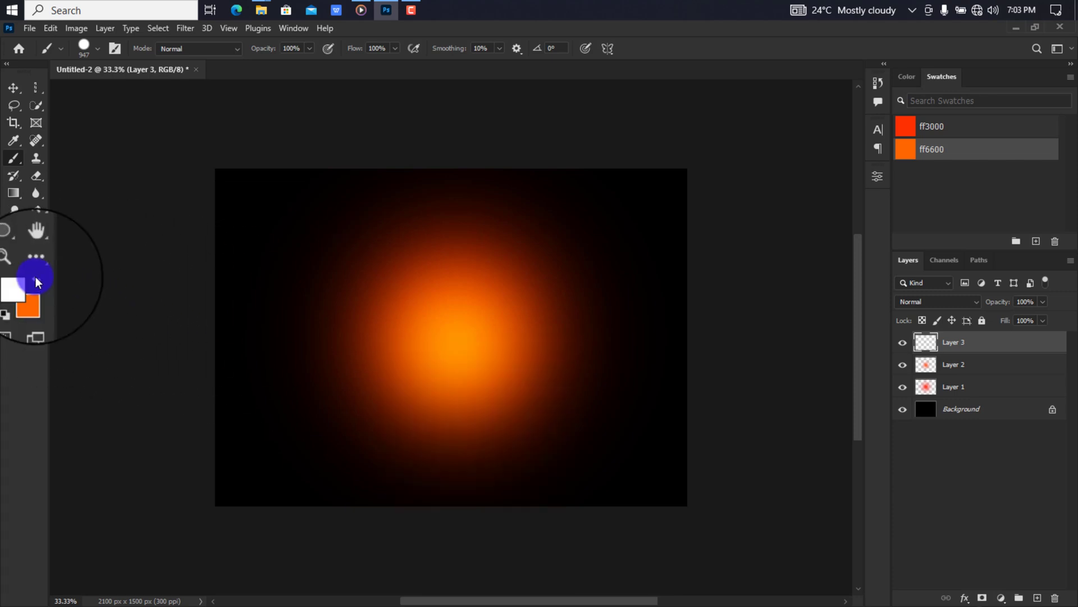
pyautogui.click(23, 285)
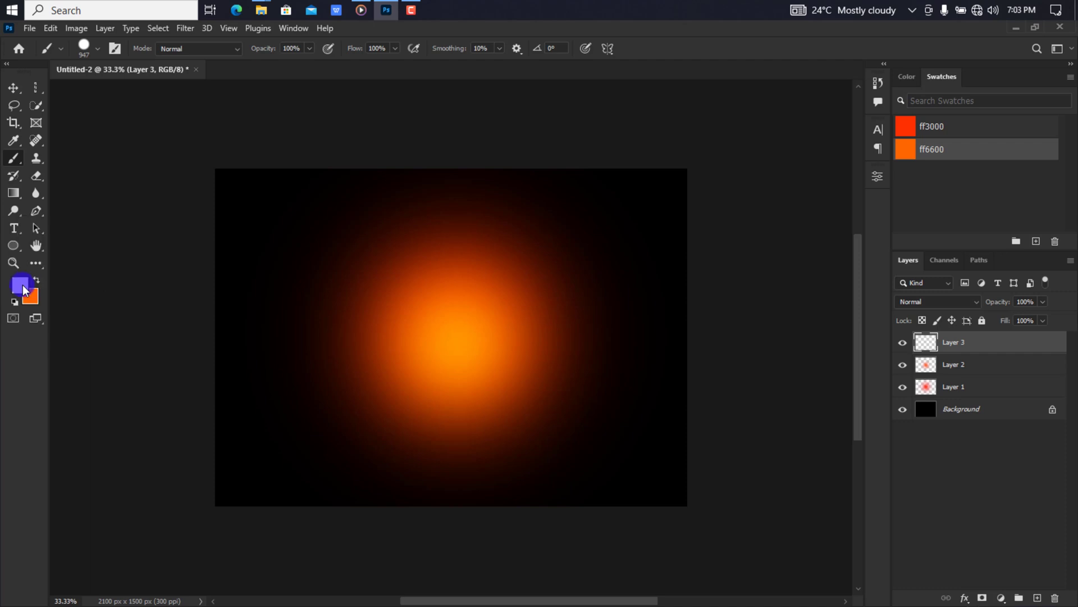
pyautogui.press('Escape')
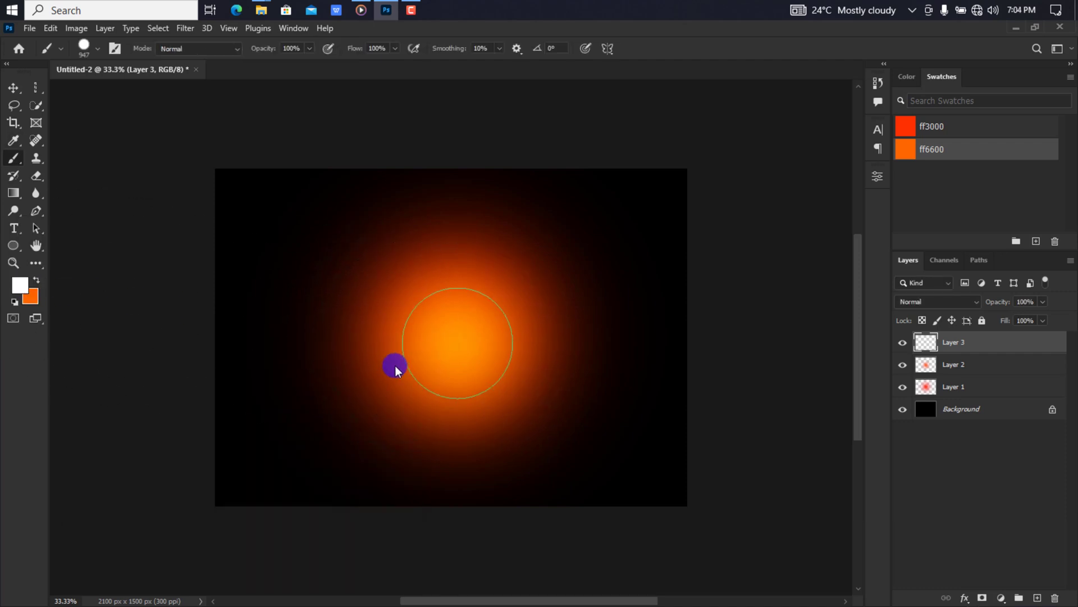
pyautogui.click(458, 338)
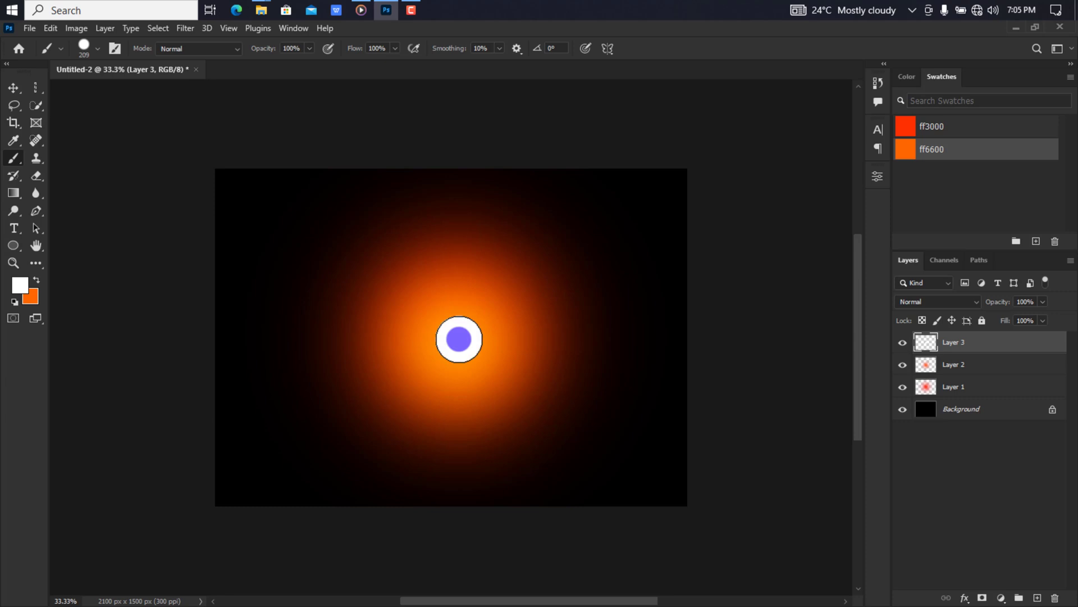
# Horizontally centre Layers 1–3, then duplicate Layer 2 to brighten the glow.
pyautogui.click(13, 88)
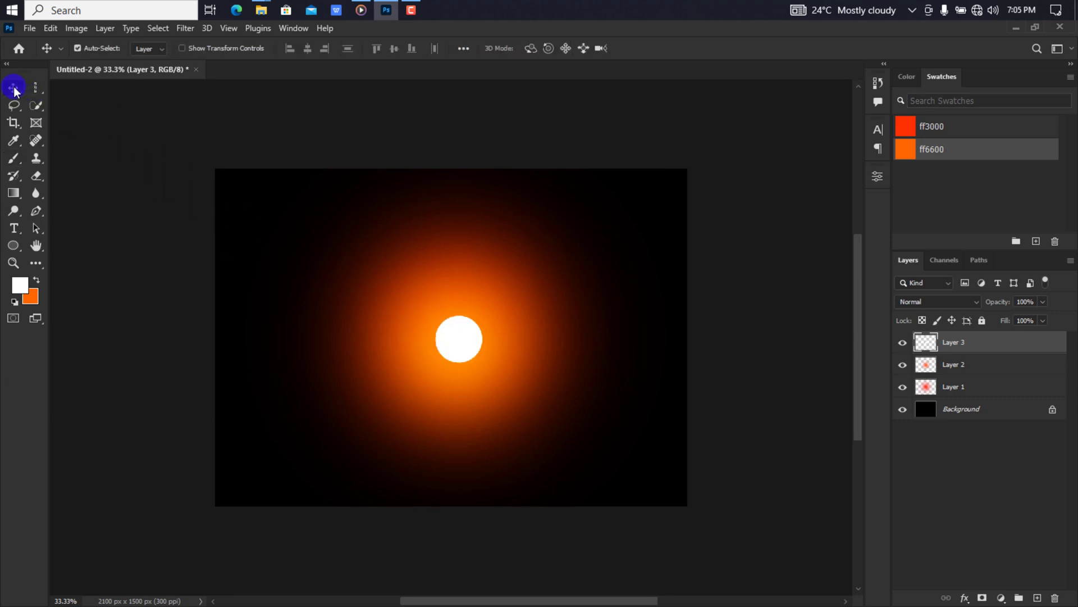
pyautogui.moveTo(228, 167); pyautogui.dragTo(689, 534)
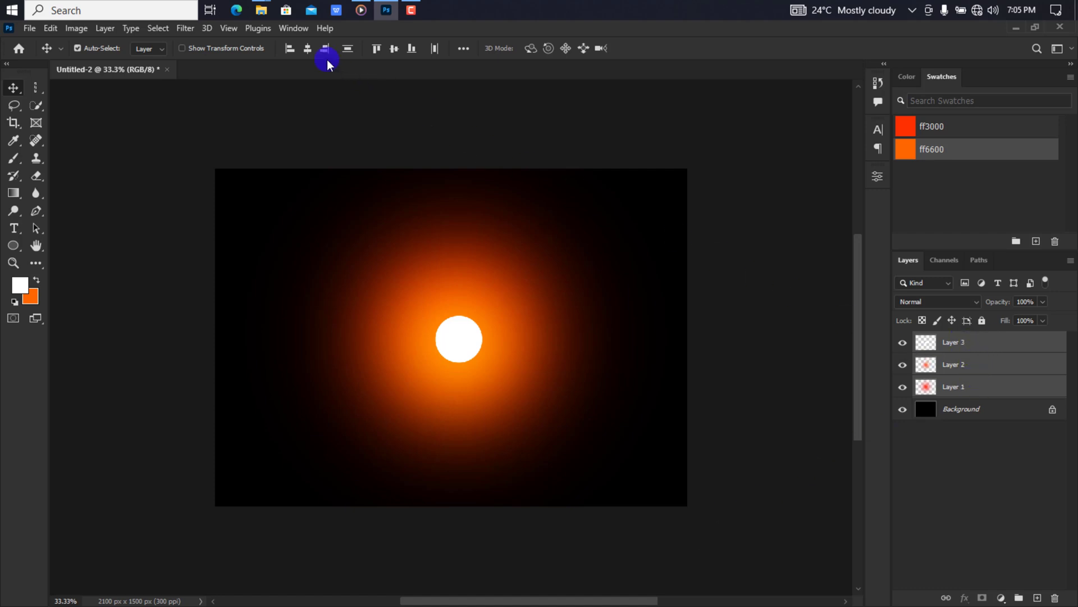
pyautogui.click(308, 50)
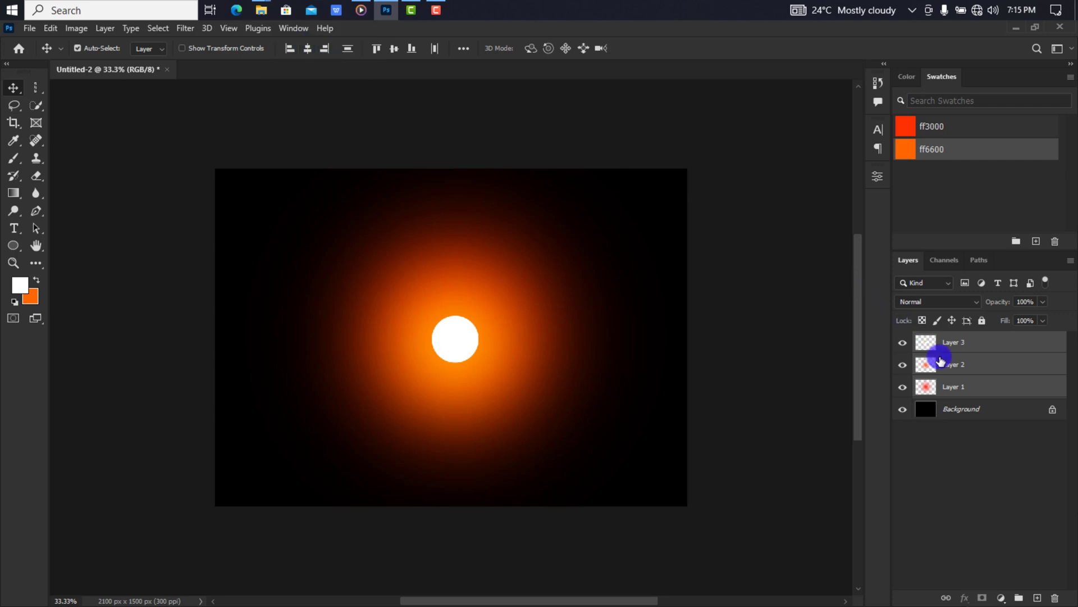
pyautogui.click(951, 365)
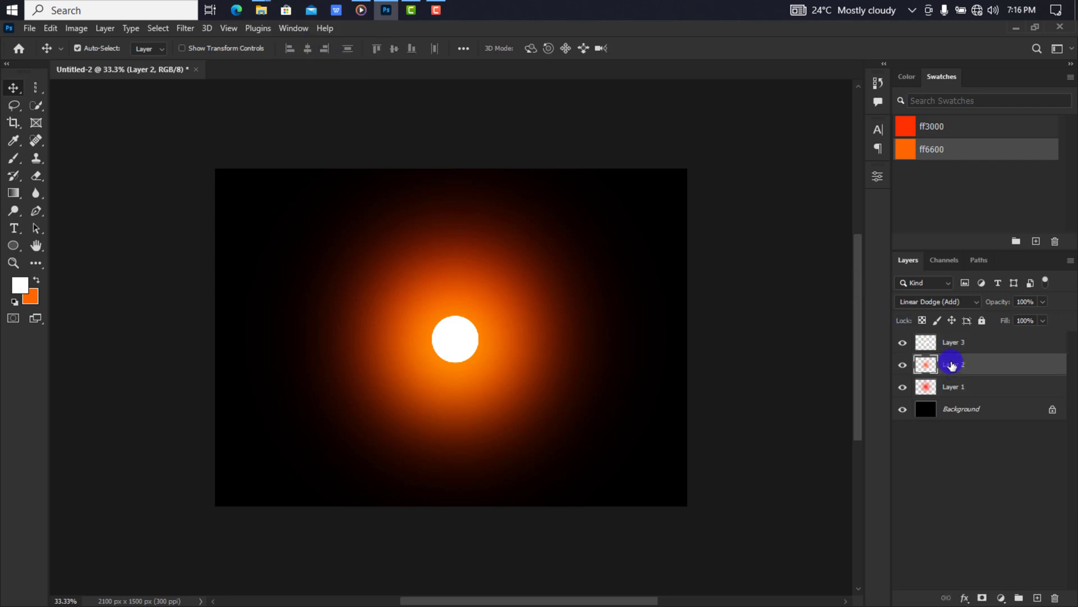
pyautogui.moveTo(952, 365); pyautogui.dragTo(1037, 598)
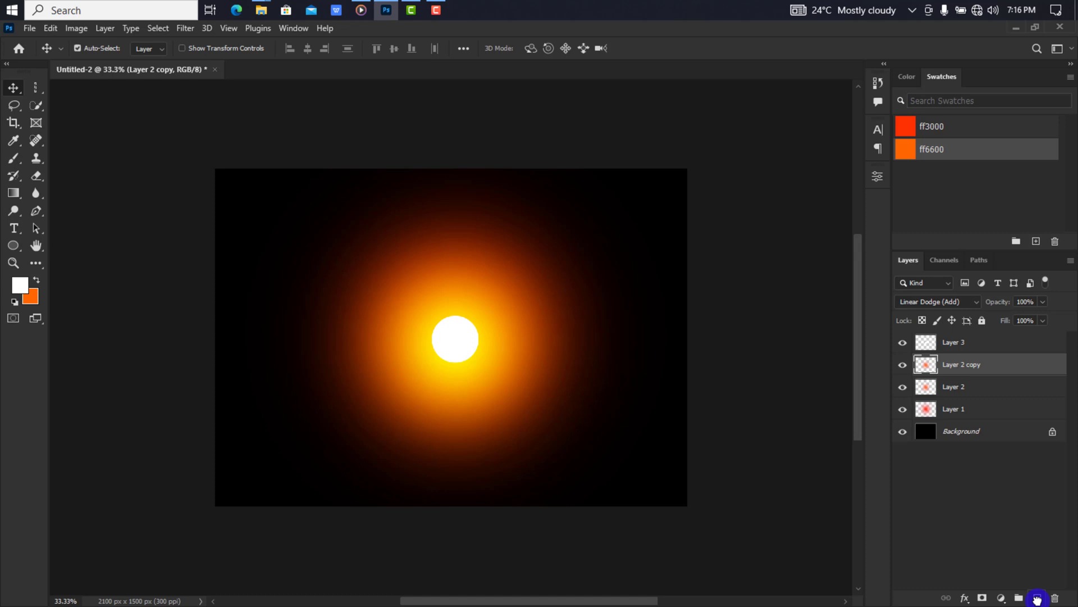
# Scale Layer 2 copy down to about 54.49% around its centre, commit, and zoom out.
pyautogui.hotkey('ctrl', 't')
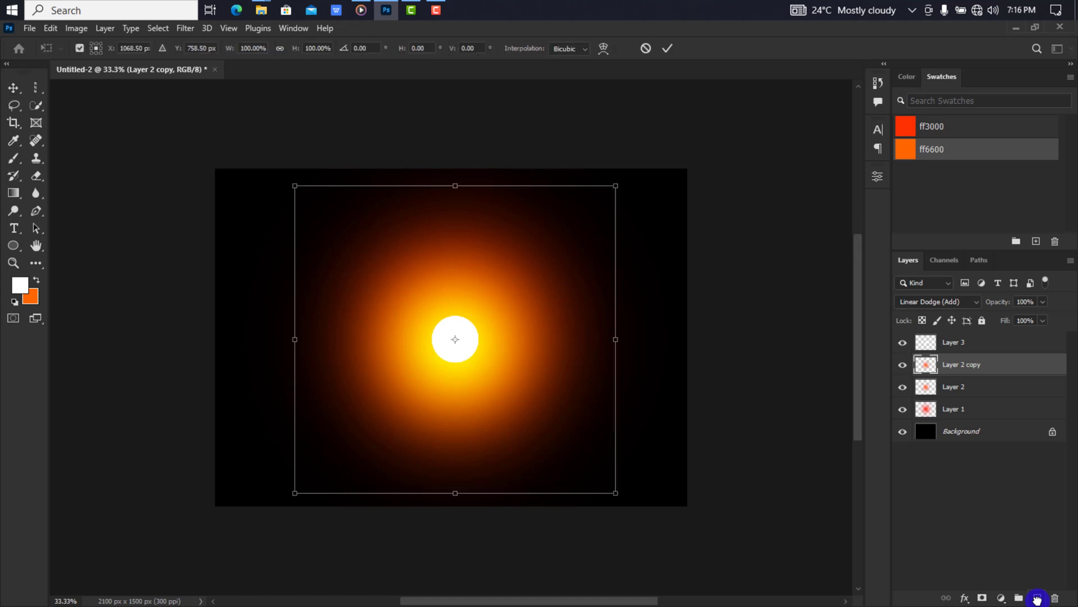
pyautogui.moveTo(617, 183); pyautogui.dragTo(570, 280)
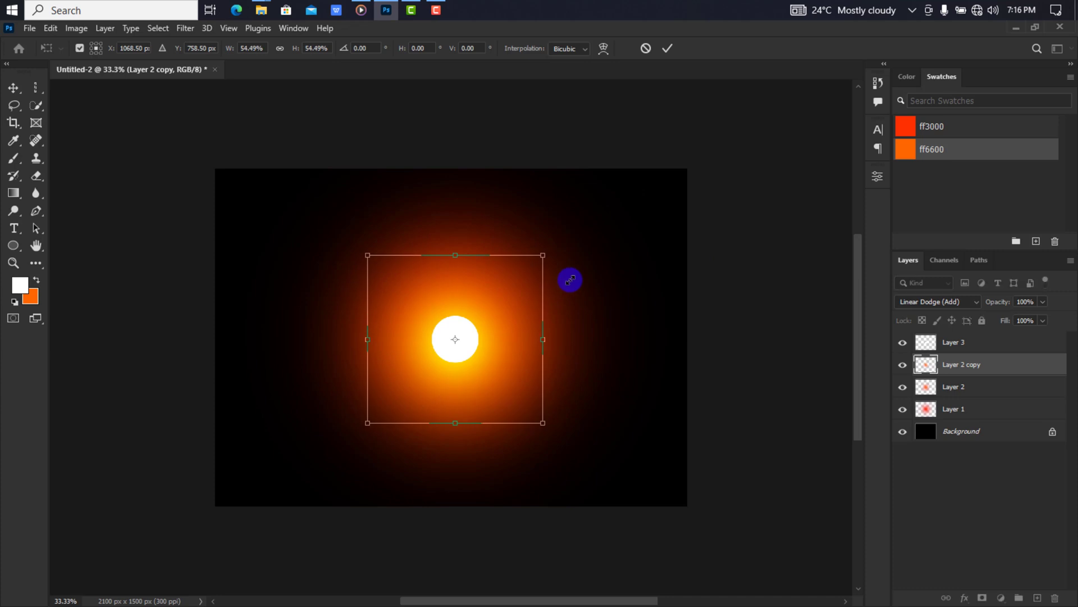
pyautogui.click(668, 48)
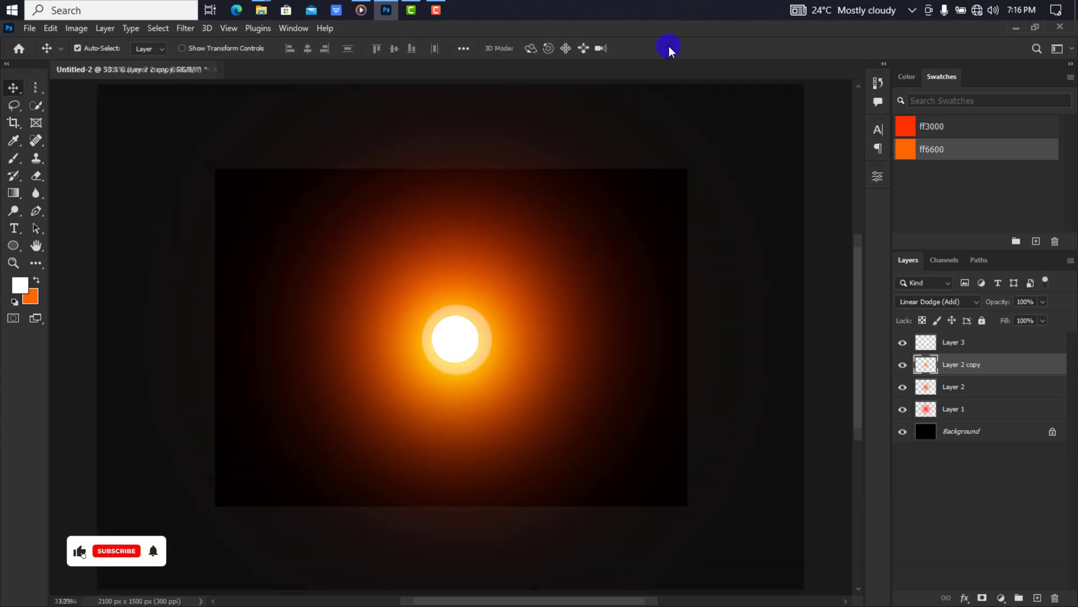
pyautogui.hotkey('ctrl', '-')
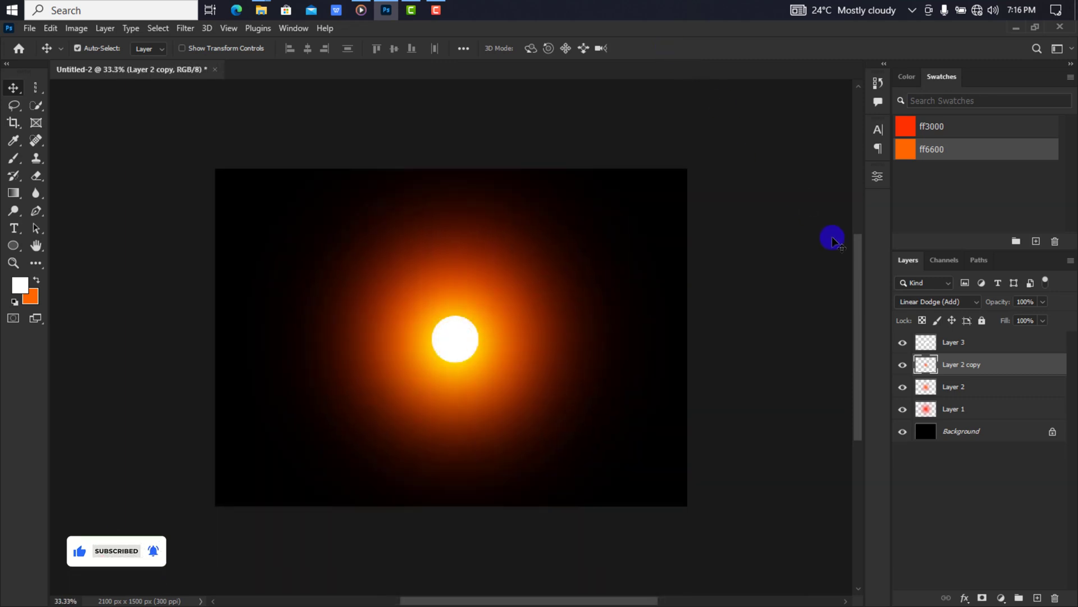
# Merge Layer 3 down through Layer 1 into a single layer.
pyautogui.click(946, 344)
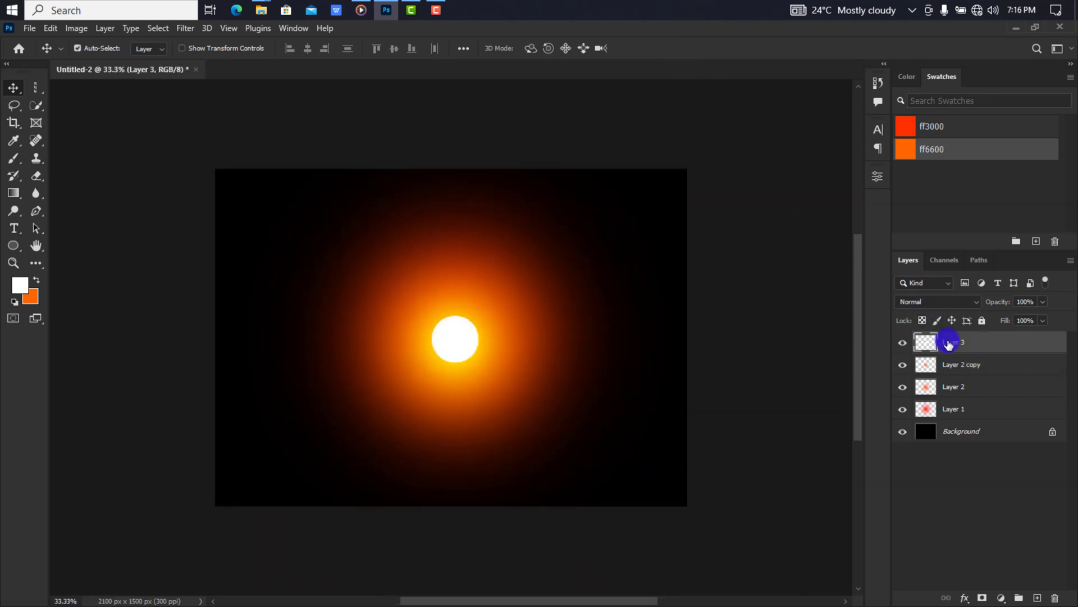
pyautogui.keyDown('shift'); pyautogui.click(963, 408); pyautogui.keyUp('shift')
pyautogui.rightClick(965, 413)
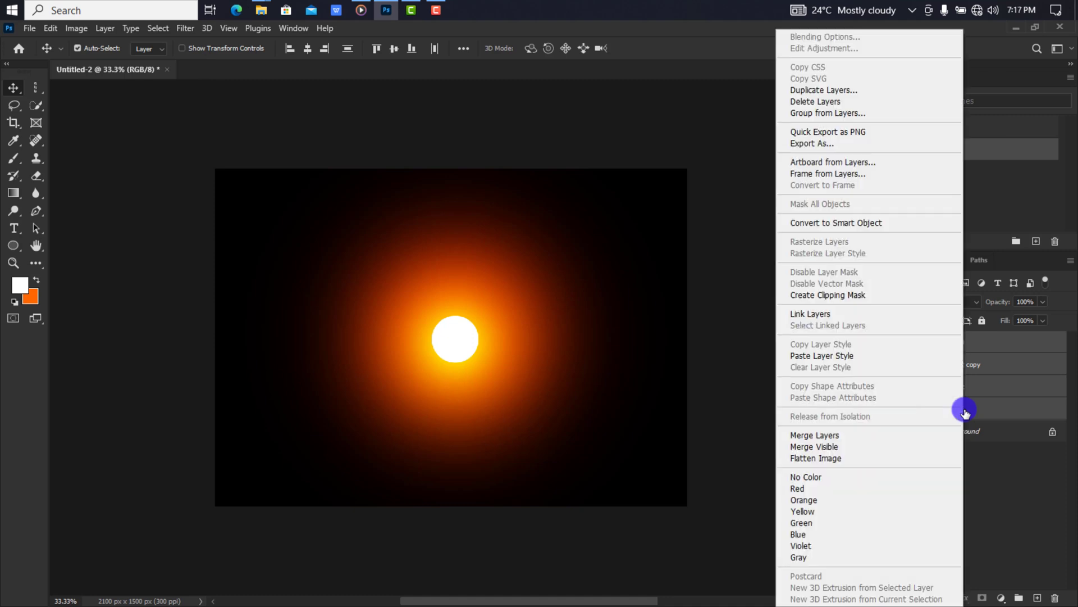
pyautogui.click(869, 435)
# Centre the merged glow on the canvas and resize it around its centre with Free Transform.
pyautogui.moveTo(492, 347); pyautogui.dragTo(346, 374)
pyautogui.moveTo(347, 374); pyautogui.dragTo(472, 347)
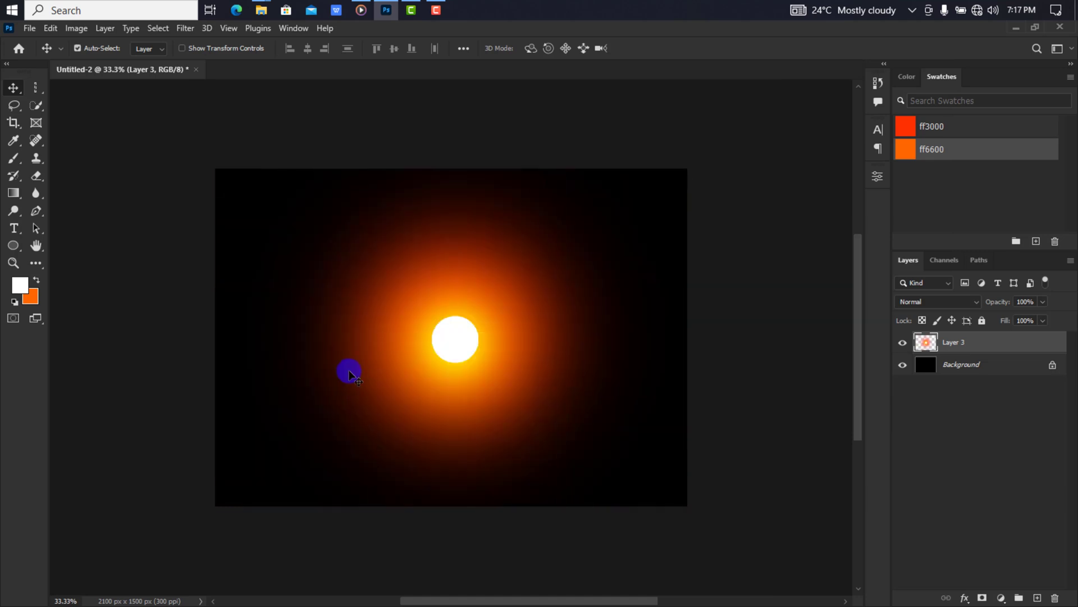
pyautogui.hotkey('ctrl', 't')
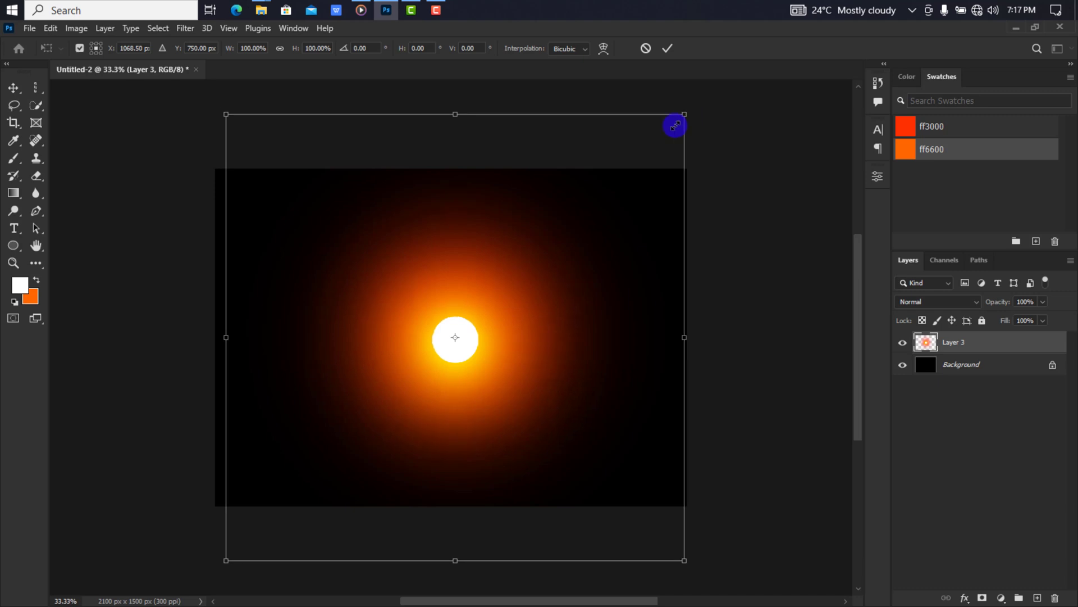
pyautogui.moveTo(676, 122); pyautogui.dragTo(616, 236)
pyautogui.press('Return')
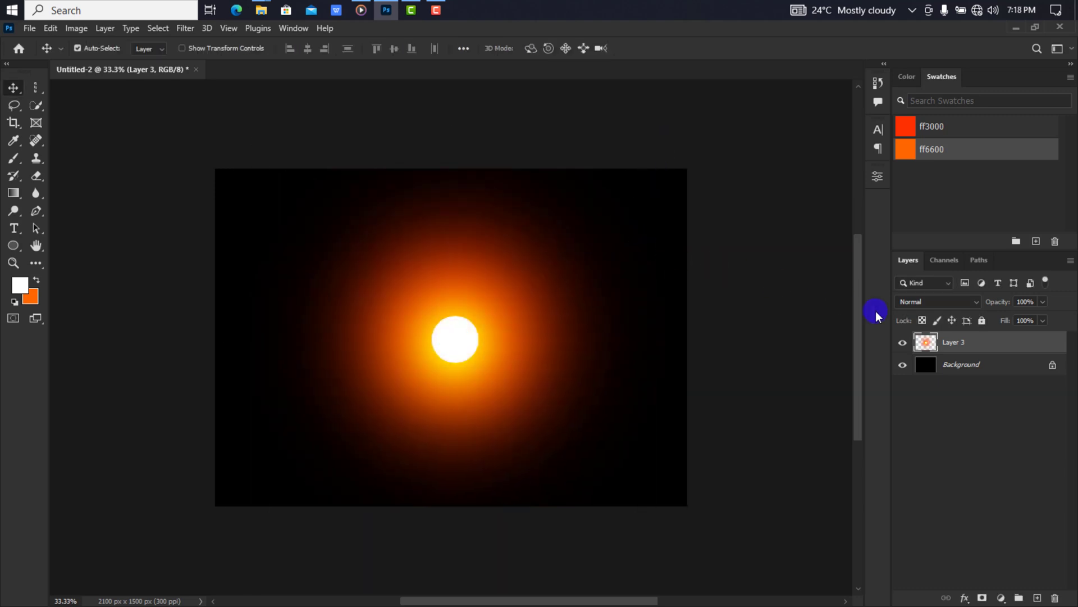
# Quick-export Layer 3 as a PNG, then hide and reshow the black Background to check transparency.
pyautogui.rightClick(972, 344)
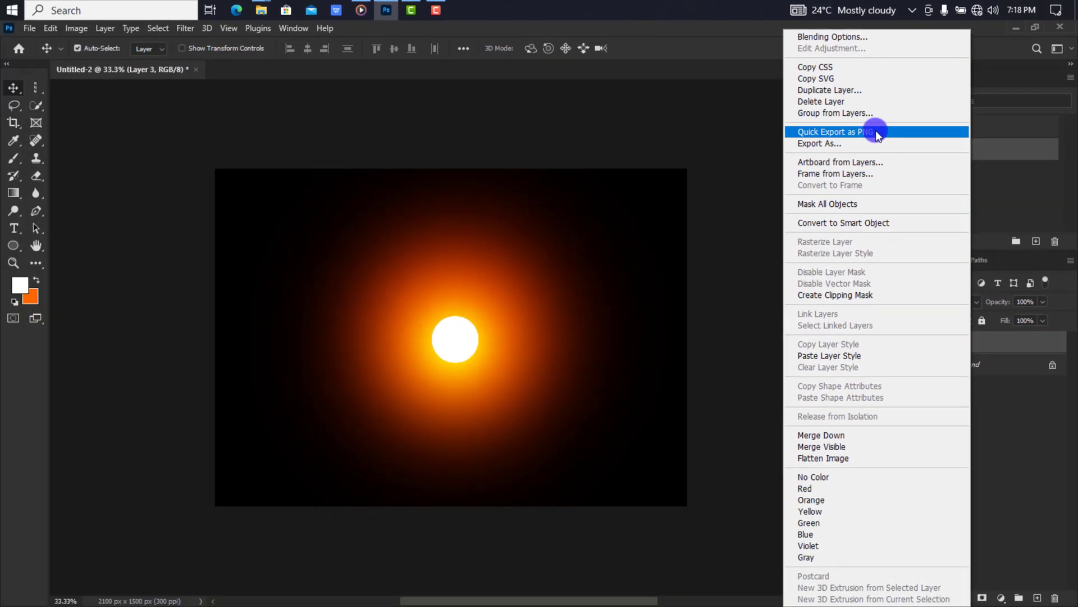
pyautogui.click(993, 363)
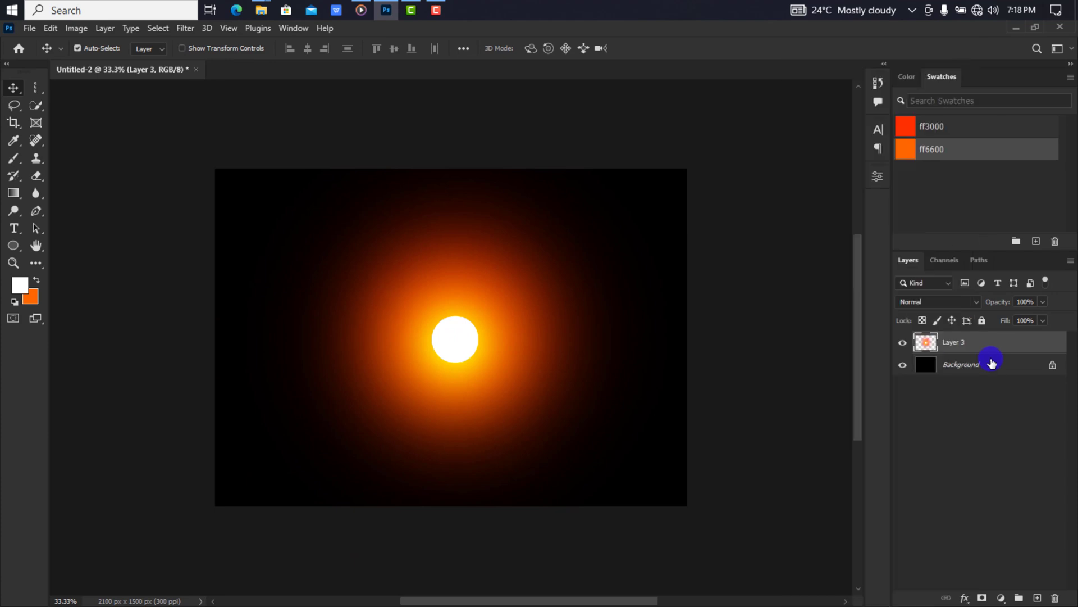
pyautogui.click(902, 364)
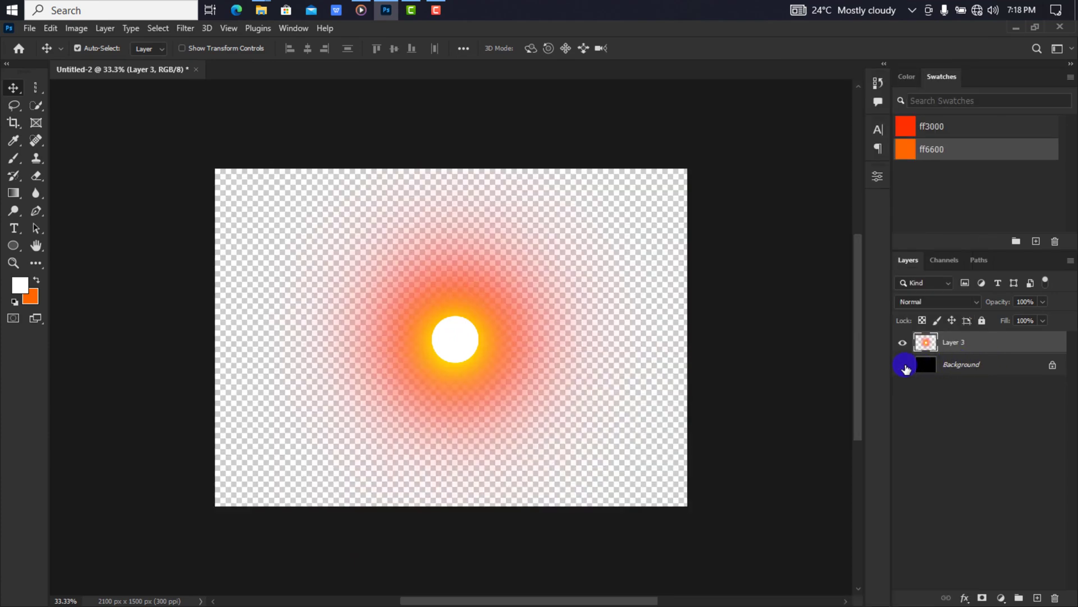
pyautogui.click(903, 366)
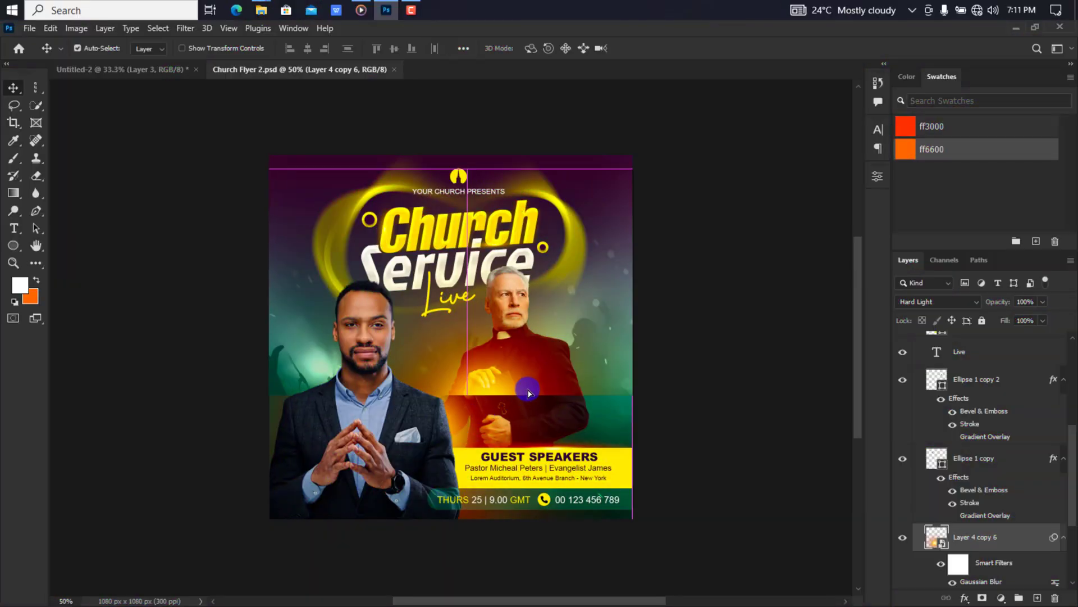
# Drag the orange sun glow up and left behind the second speaker in Church Flyer 2.psd.
pyautogui.moveTo(528, 392); pyautogui.dragTo(480, 349)
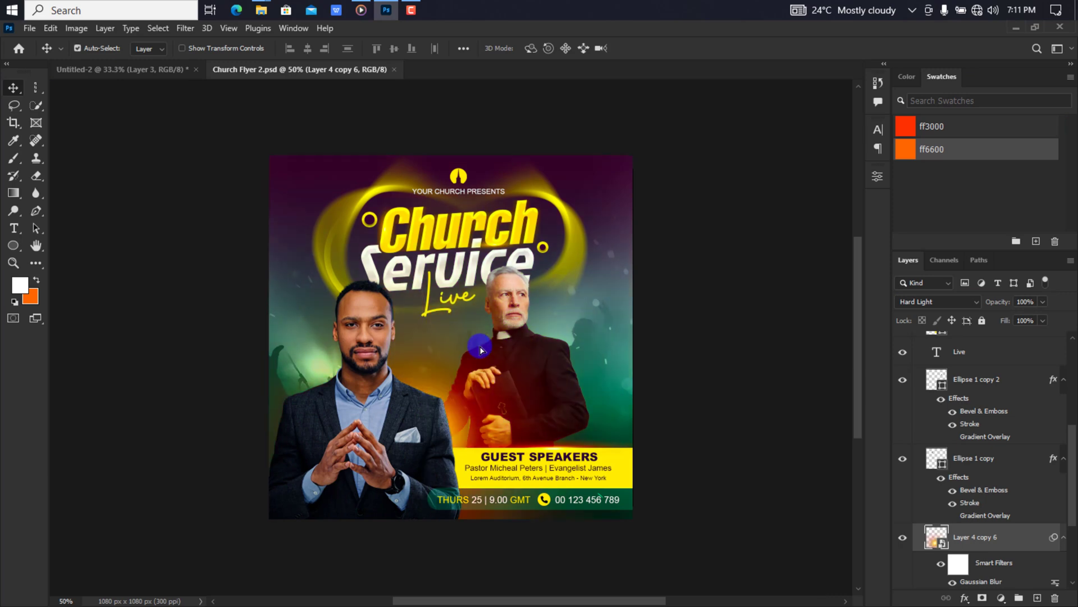